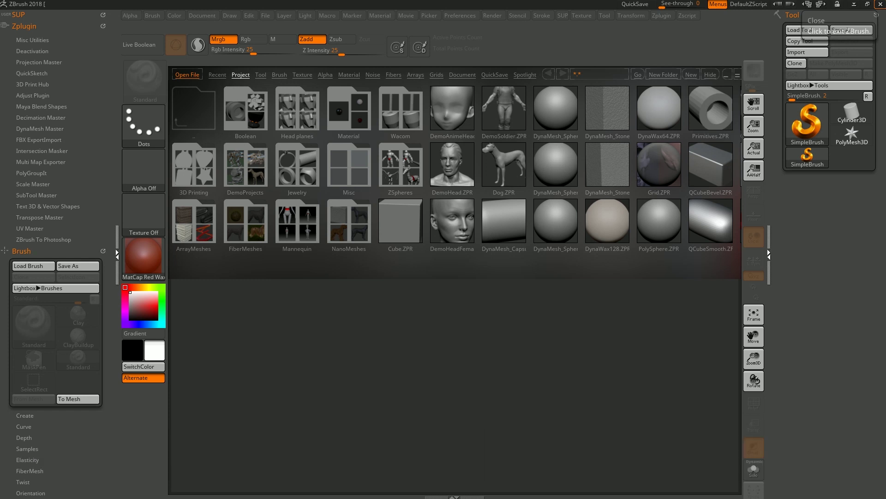
# Step: Draw a Sphere3D primitive on the empty canvas and put it in Edit mode
pyautogui.click(805, 124)
pyautogui.moveTo(355, 166)
pyautogui.click(346, 167)
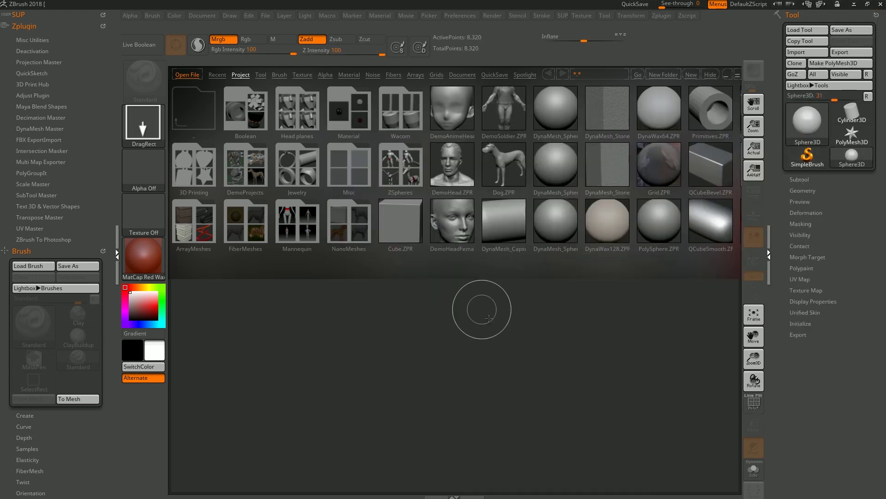
pyautogui.press(',')
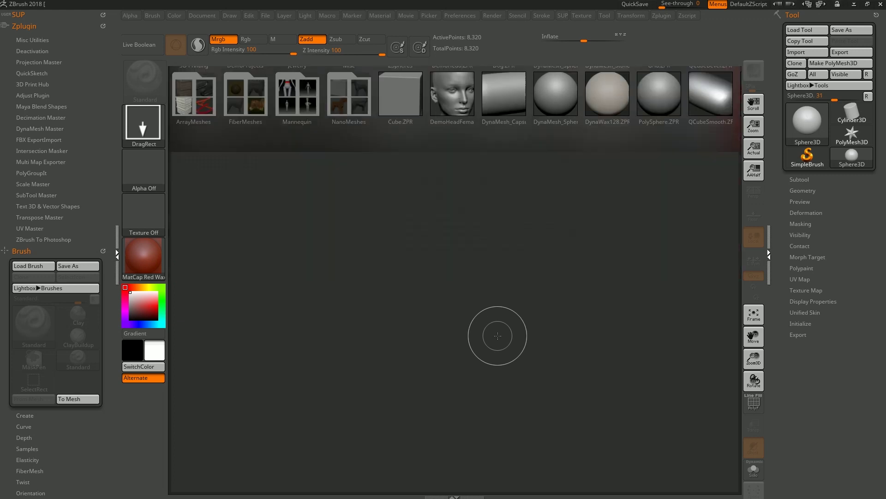
pyautogui.moveTo(436, 205); pyautogui.dragTo(477, 332)
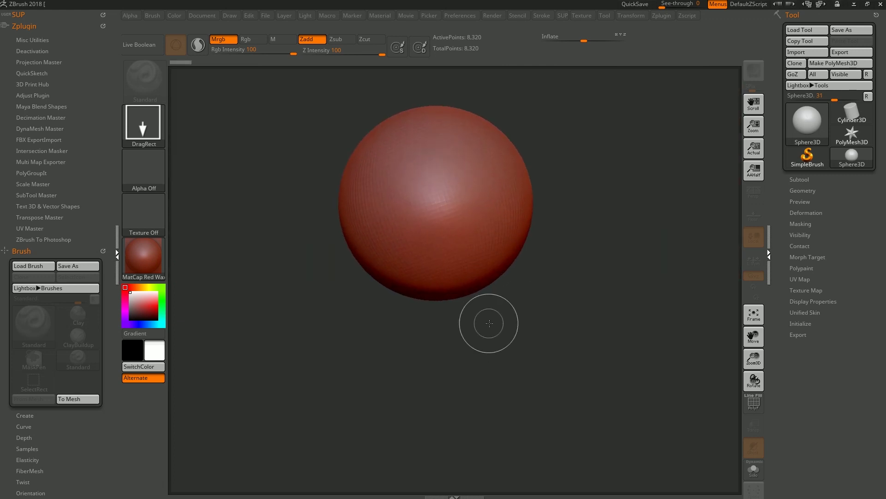
pyautogui.press('t')
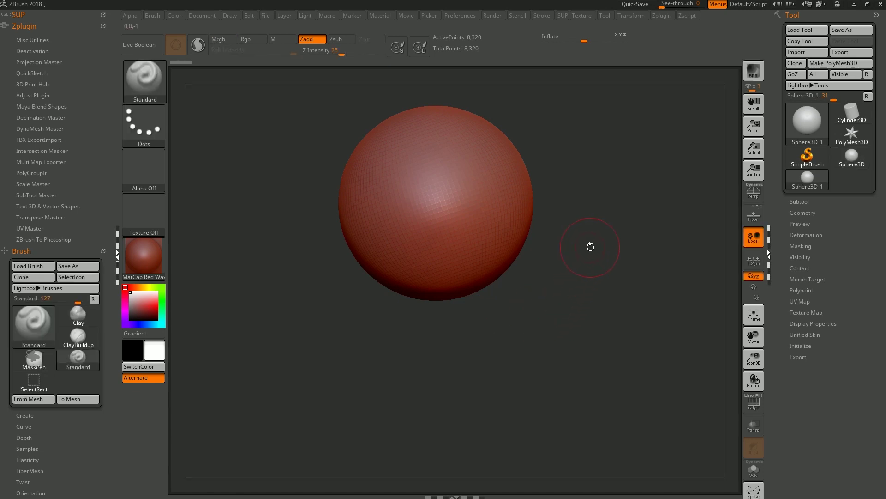
pyautogui.keyDown('alt'); pyautogui.moveTo(590, 247); pyautogui.dragTo(598, 336); pyautogui.keyUp('alt')
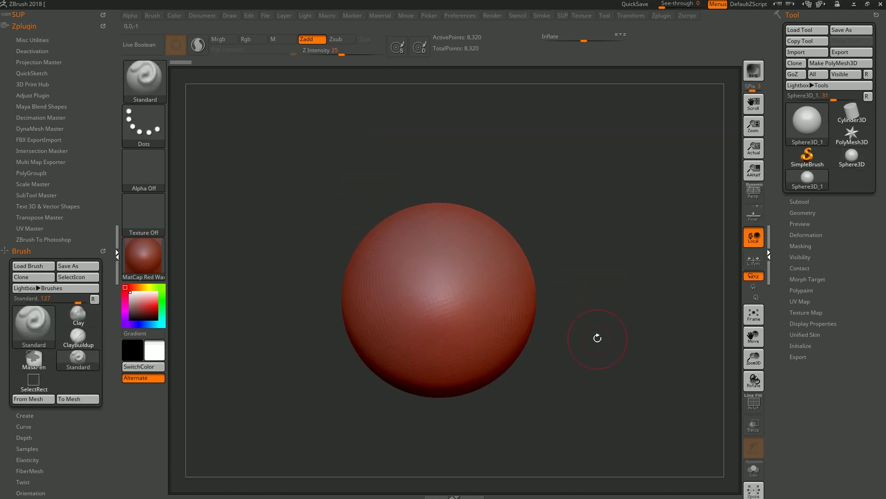
# Step: Convert the sphere to a PolyMesh3D with BasicMaterial and show its wireframe
pyautogui.click(827, 64)
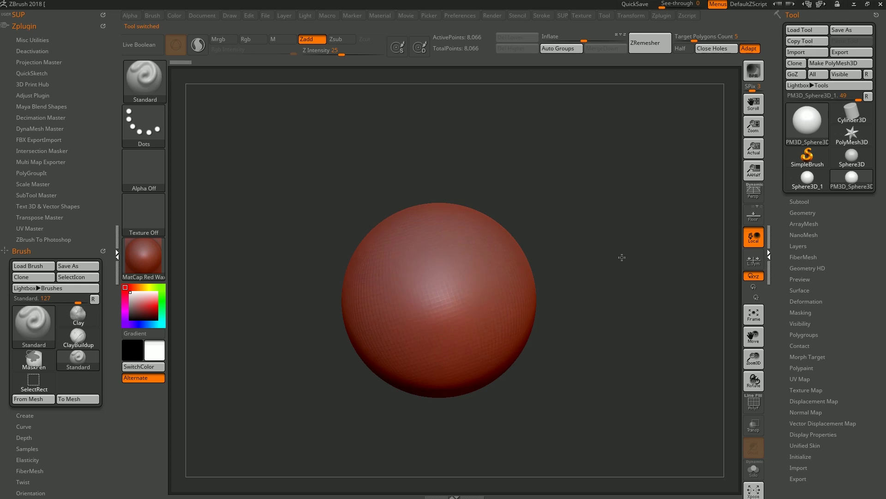
pyautogui.click(146, 256)
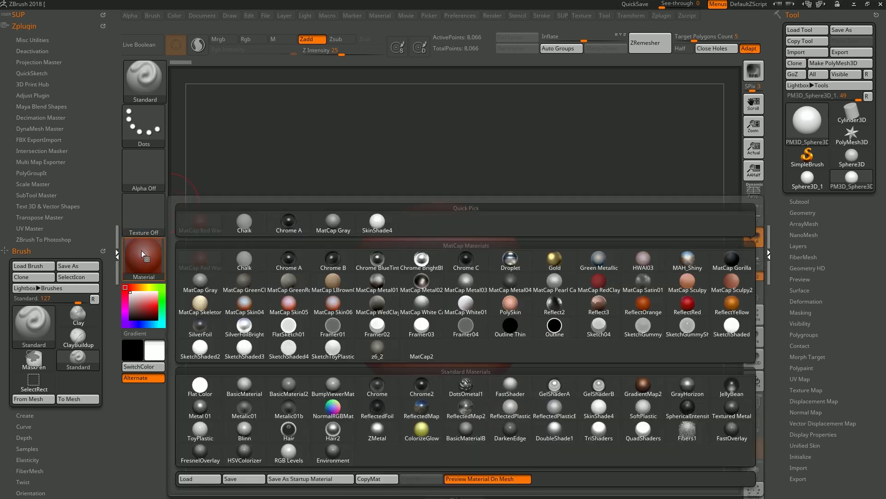
pyautogui.click(259, 379)
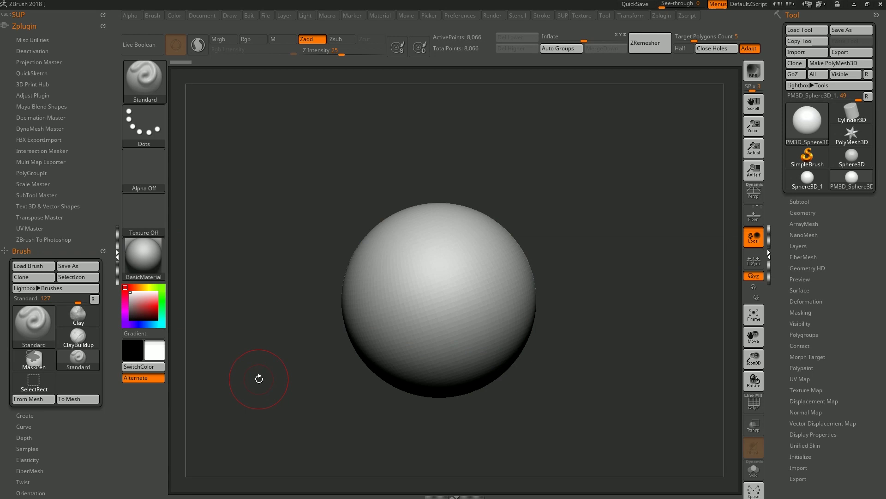
pyautogui.moveTo(259, 379); pyautogui.dragTo(611, 447)
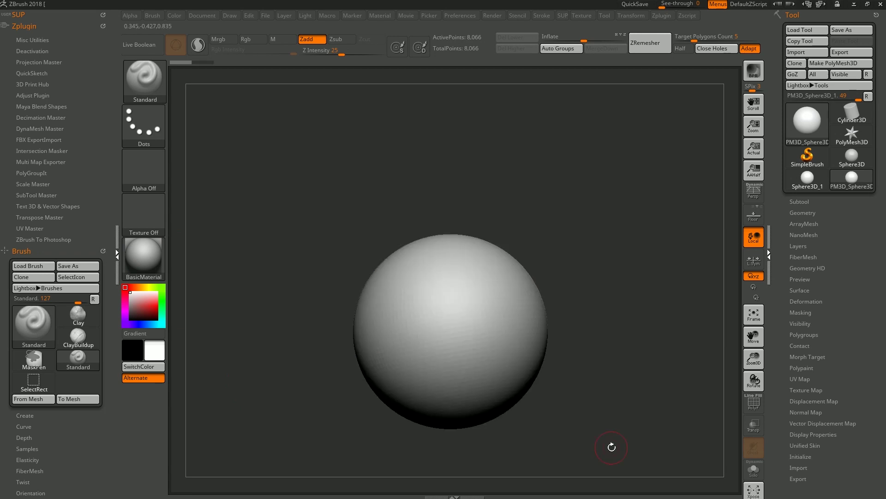
pyautogui.click(754, 405)
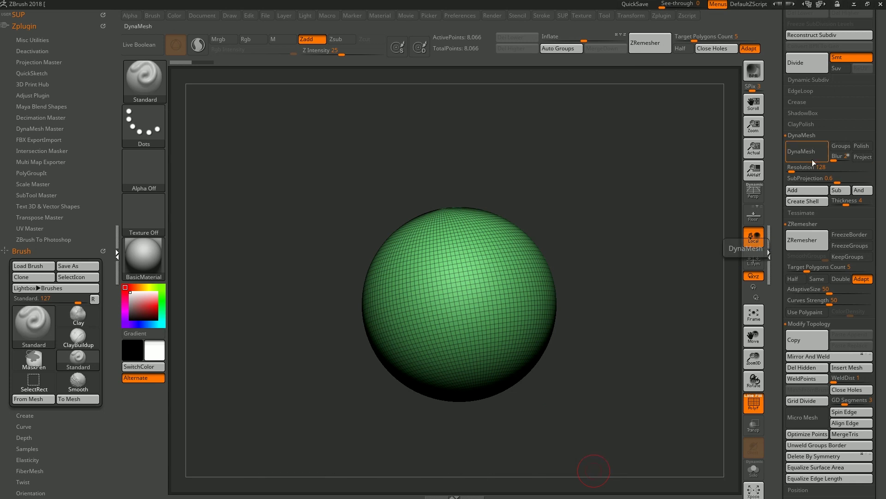
# Step: DynaMesh the sphere into even topology and inspect the new wireframe
pyautogui.click(806, 223)
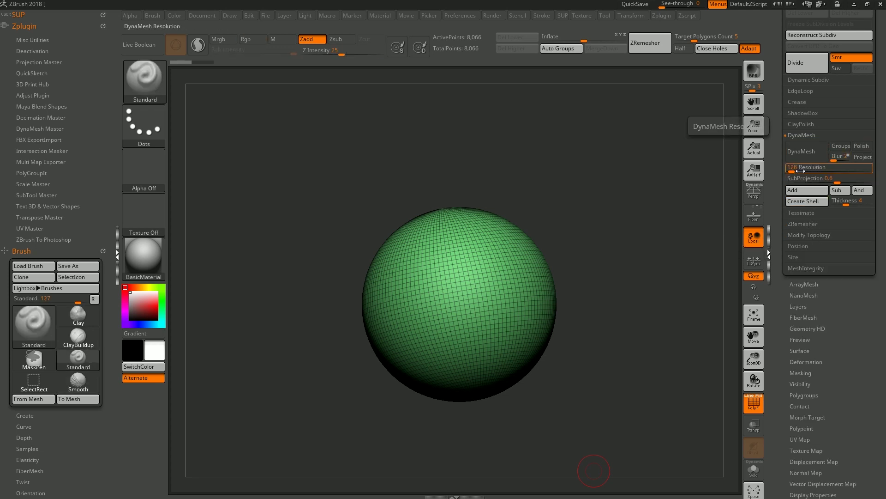
pyautogui.click(808, 153)
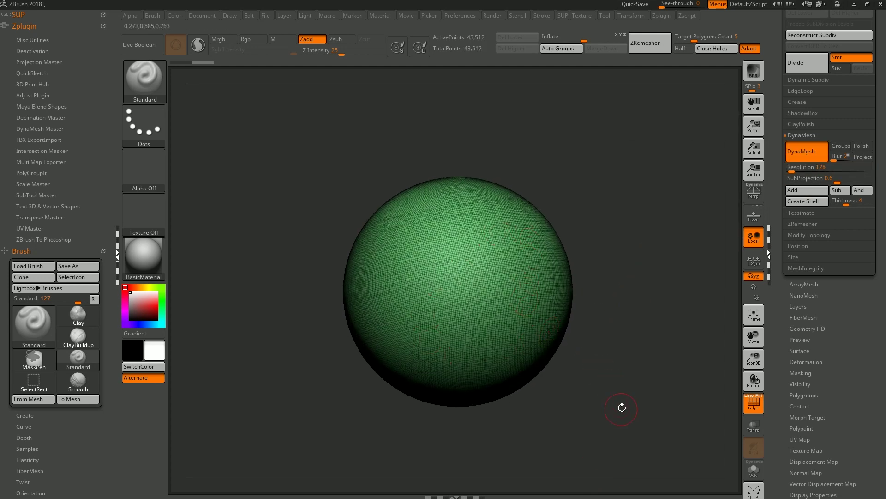
pyautogui.moveTo(614, 422)
pyautogui.keyDown('alt'); pyautogui.mouseDown()
pyautogui.moveTo(615, 438)
pyautogui.moveTo(616, 424)
pyautogui.moveTo(638, 439)
pyautogui.moveTo(613, 453)
pyautogui.moveTo(652, 438)
pyautogui.moveTo(619, 448)
pyautogui.moveTo(608, 440)
pyautogui.mouseUp(); pyautogui.keyUp('alt')
pyautogui.hotkey('shift', 'f')
pyautogui.hotkey('shift', 'f')
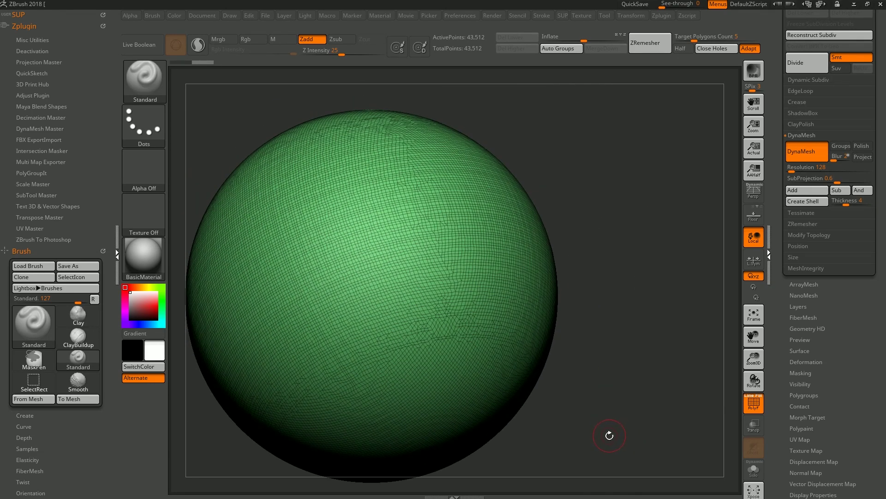
pyautogui.hotkey('shift', 'f')
# Step: Set the DynaMesh resolution to 688
pyautogui.click(803, 170)
pyautogui.write('688')
pyautogui.press('Return')
pyautogui.hotkey('shift', 'f')
pyautogui.moveTo(625, 341); pyautogui.dragTo(639, 442)
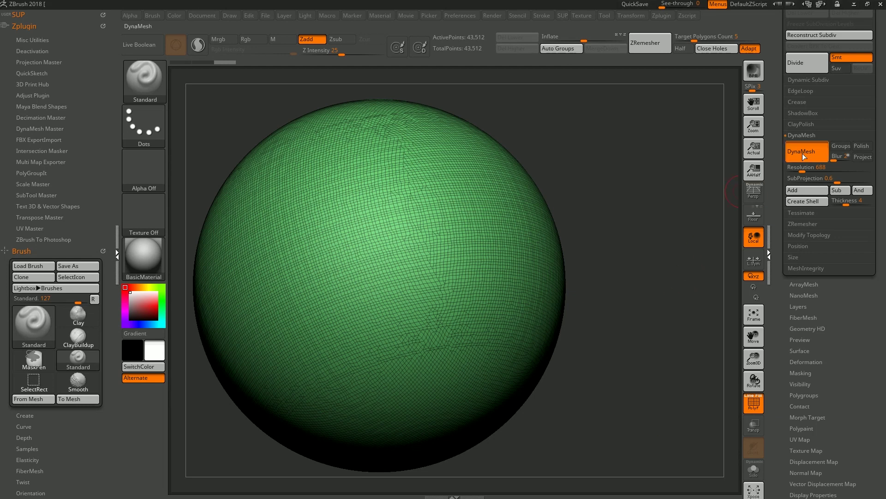
# Step: Pull a bump out of the sphere's right side with the Move brush
pyautogui.press('b')
pyautogui.press('m')
pyautogui.press('v')
pyautogui.moveTo(507, 223); pyautogui.dragTo(522, 208)
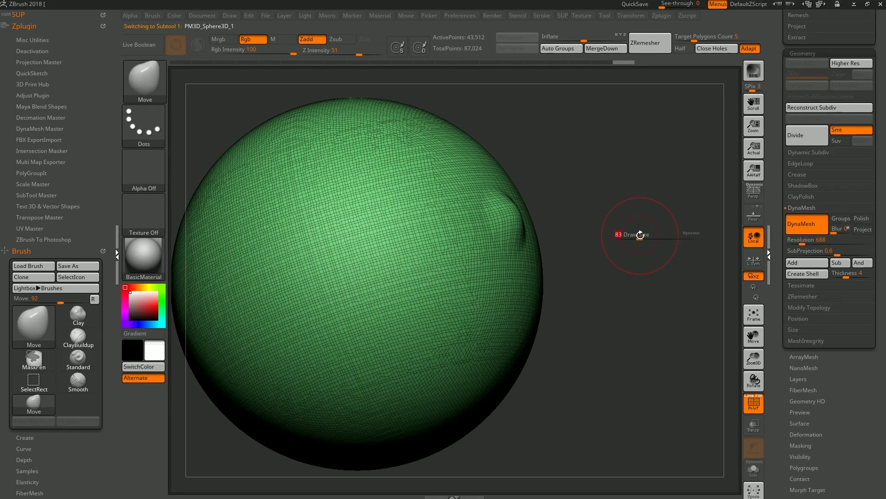
# Step: Re-DynaMesh the bumped sphere at resolution 688, reaching about 1.26 million points
pyautogui.moveTo(638, 245); pyautogui.dragTo(632, 245)
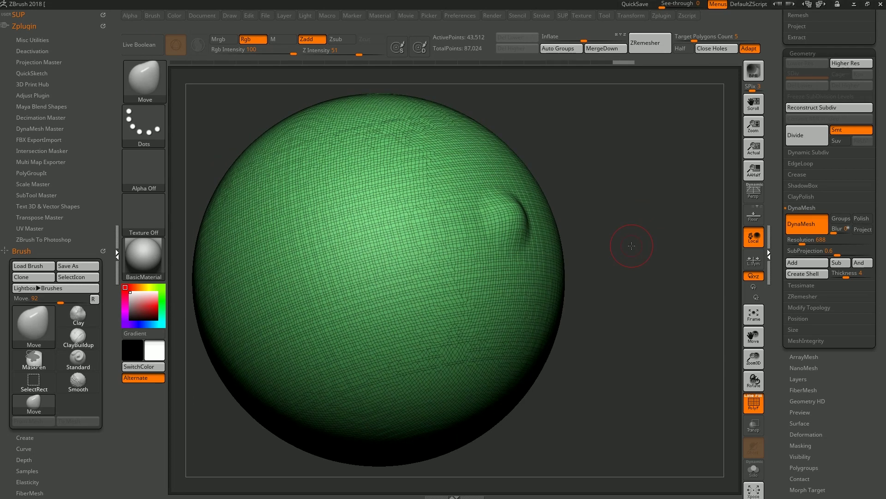
pyautogui.keyDown('ctrl'); pyautogui.moveTo(619, 207); pyautogui.dragTo(654, 252); pyautogui.keyUp('ctrl')
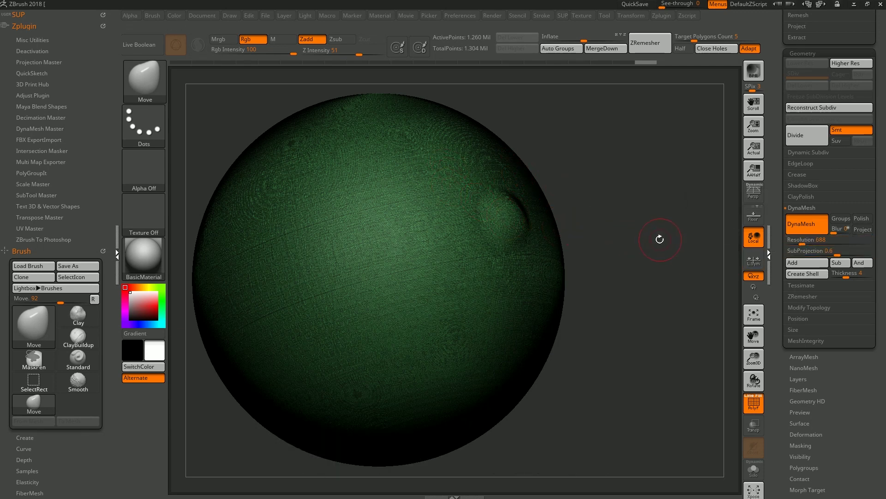
pyautogui.moveTo(658, 239); pyautogui.dragTo(658, 238)
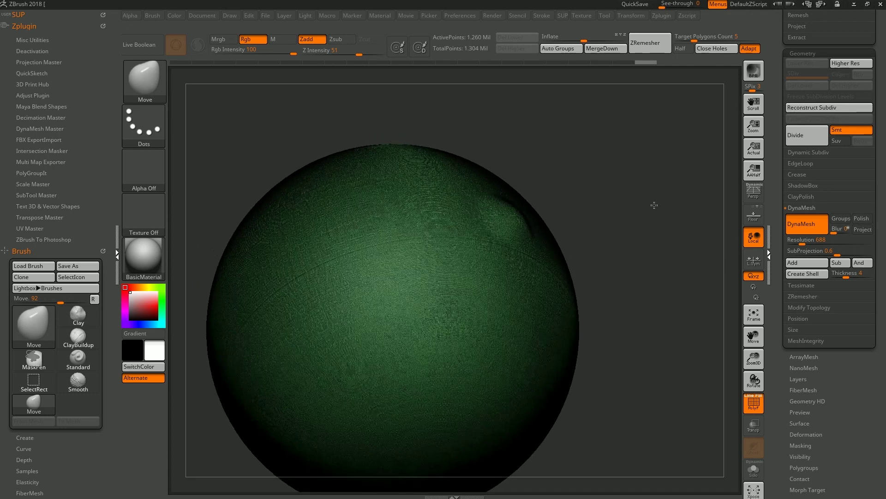
pyautogui.hotkey('shift', 'f')
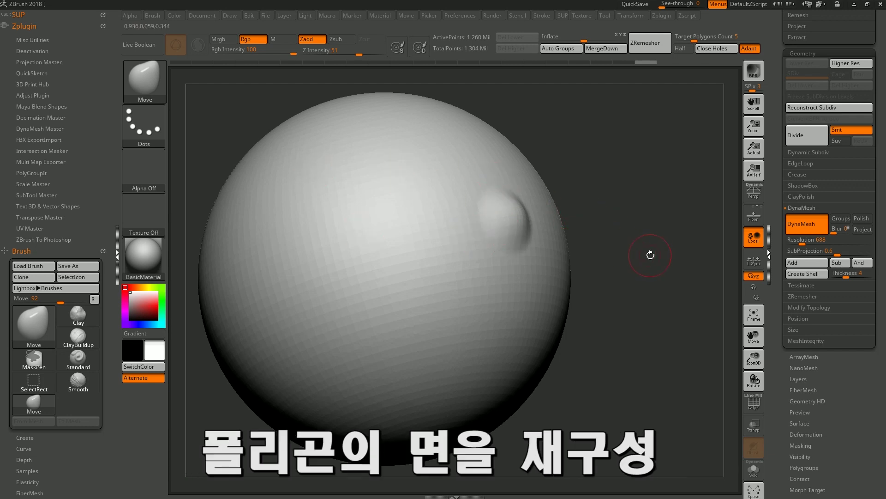
pyautogui.hotkey('shift', 'f')
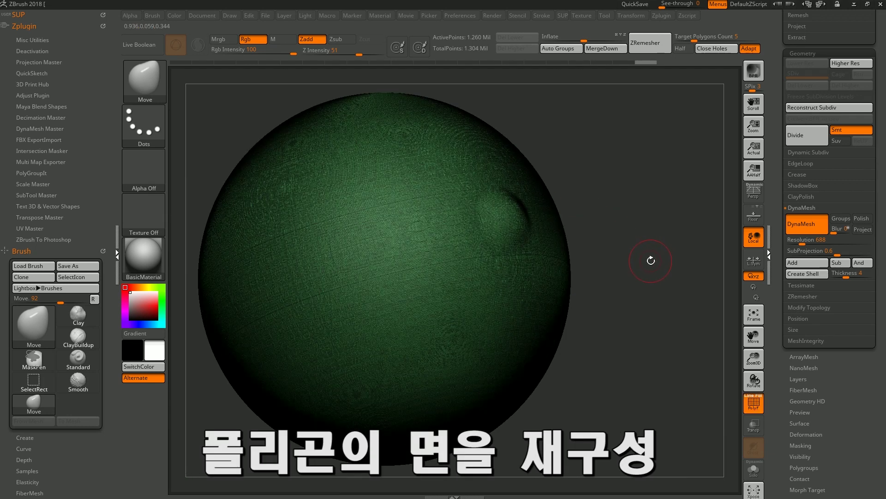
pyautogui.hotkey('shift', 'f')
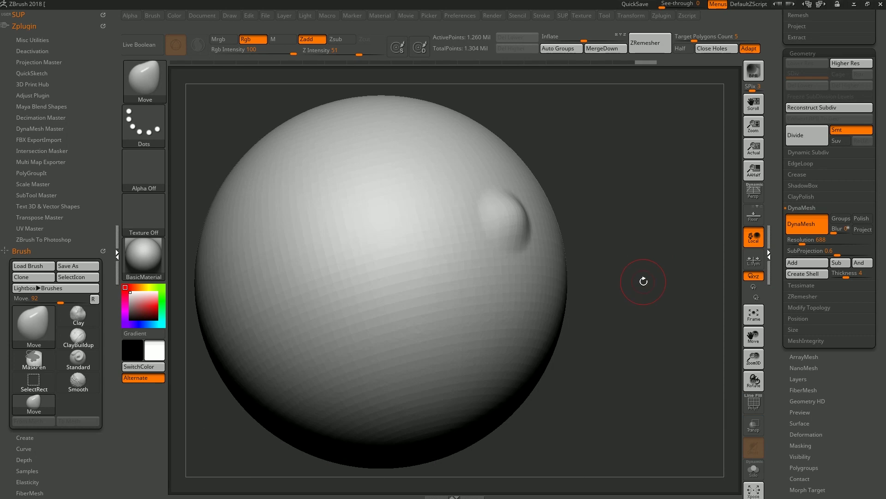
pyautogui.keyDown('alt'); pyautogui.moveTo(643, 281); pyautogui.dragTo(622, 269); pyautogui.keyUp('alt')
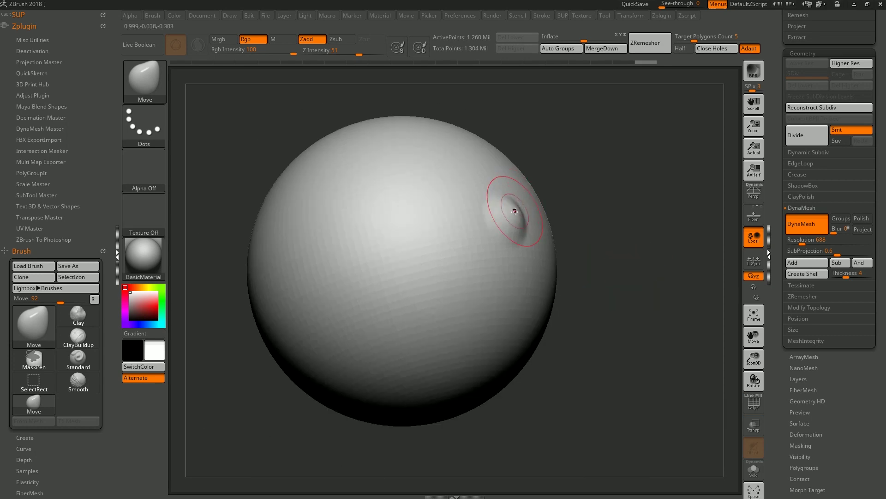
# Step: Stretch the bump out into a long tapering horn
pyautogui.moveTo(505, 208); pyautogui.dragTo(572, 201)
pyautogui.hotkey('shift', 'f')
pyautogui.keyDown('alt'); pyautogui.moveTo(681, 186); pyautogui.dragTo(721, 277); pyautogui.keyUp('alt')
pyautogui.hotkey('shift', 'f')
pyautogui.hotkey('shift', 'f')
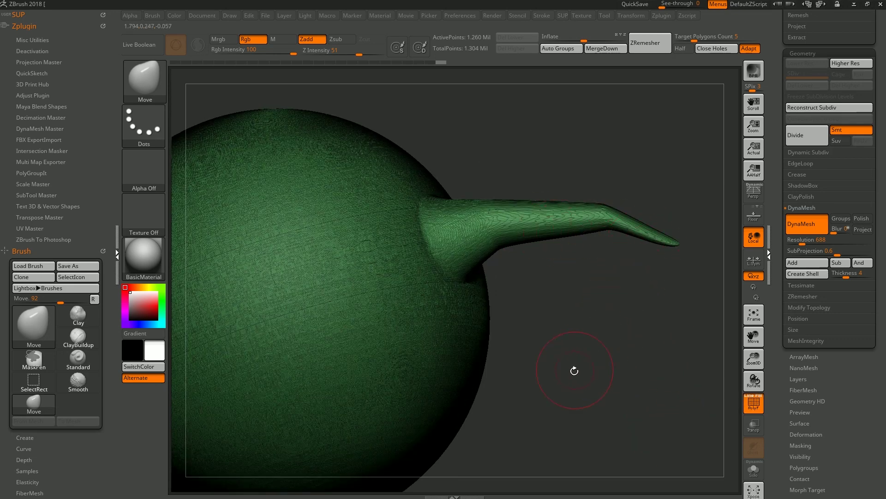
pyautogui.press('s')
pyautogui.hotkey('shift', 'f')
# Step: Sculpt Standard-brush strokes along the horn's bend and inspect it from several angles
pyautogui.press('b')
pyautogui.press('s')
pyautogui.press('t')
pyautogui.moveTo(632, 204)
pyautogui.mouseDown()
pyautogui.moveTo(597, 198)
pyautogui.moveTo(665, 215)
pyautogui.mouseUp()
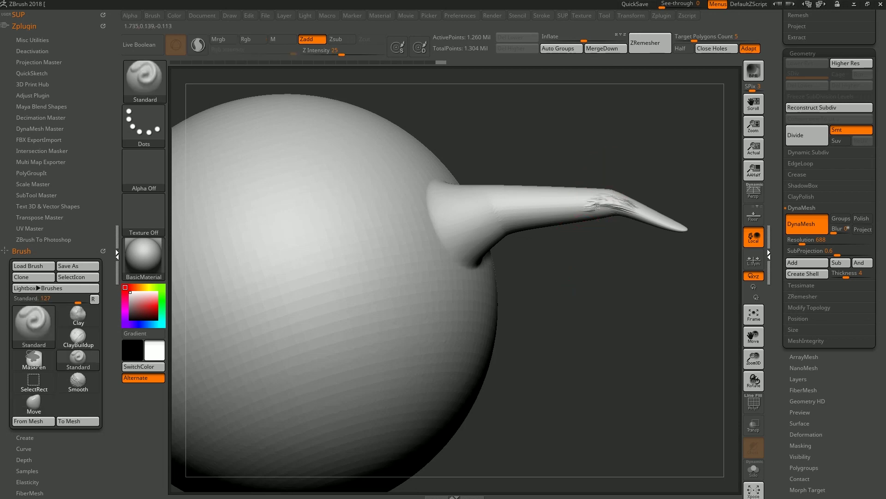
pyautogui.hotkey('shift', 'f')
pyautogui.hotkey('shift', 'f')
pyautogui.moveTo(619, 322); pyautogui.dragTo(631, 331)
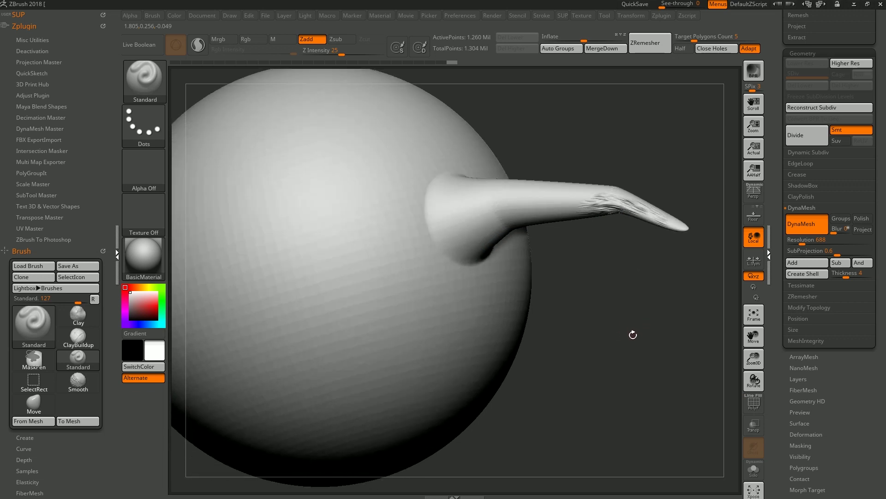
pyautogui.hotkey('shift', 'f')
pyautogui.moveTo(666, 327)
pyautogui.mouseDown()
pyautogui.moveTo(611, 358)
pyautogui.moveTo(629, 364)
pyautogui.mouseUp()
pyautogui.hotkey('shift', 'f')
pyautogui.hotkey('shift', 'f')
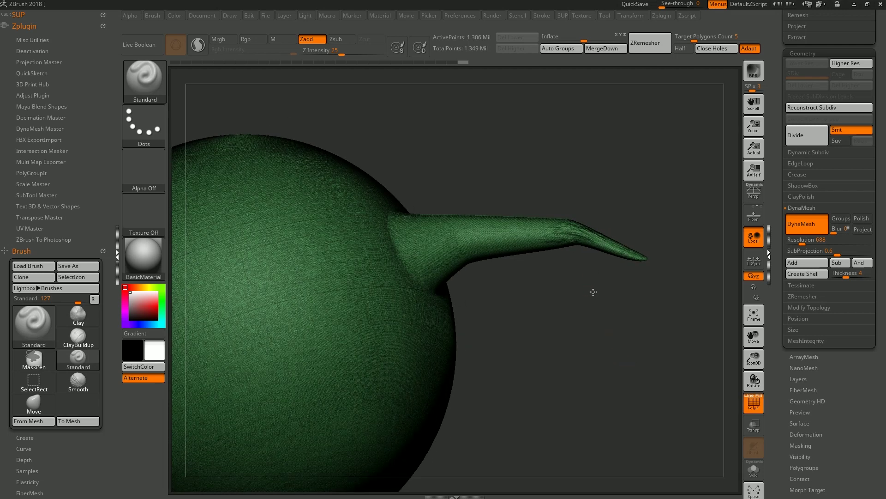
pyautogui.moveTo(588, 293); pyautogui.dragTo(614, 203)
pyautogui.hotkey('shift', 'f')
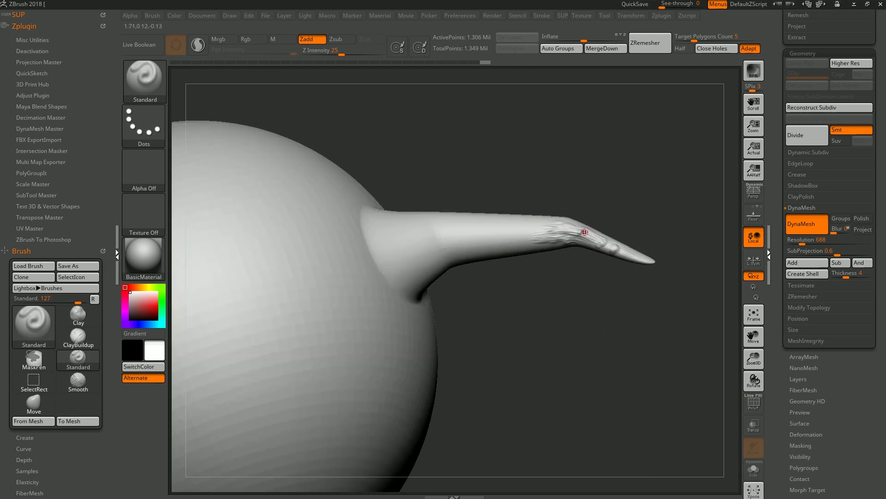
# Step: Build up ClayBuildup bumps along the top of the horn near its tip
pyautogui.press('b')
pyautogui.press('c')
pyautogui.press('b')
pyautogui.moveTo(575, 233)
pyautogui.mouseDown()
pyautogui.moveTo(653, 253)
pyautogui.moveTo(595, 224)
pyautogui.mouseUp()
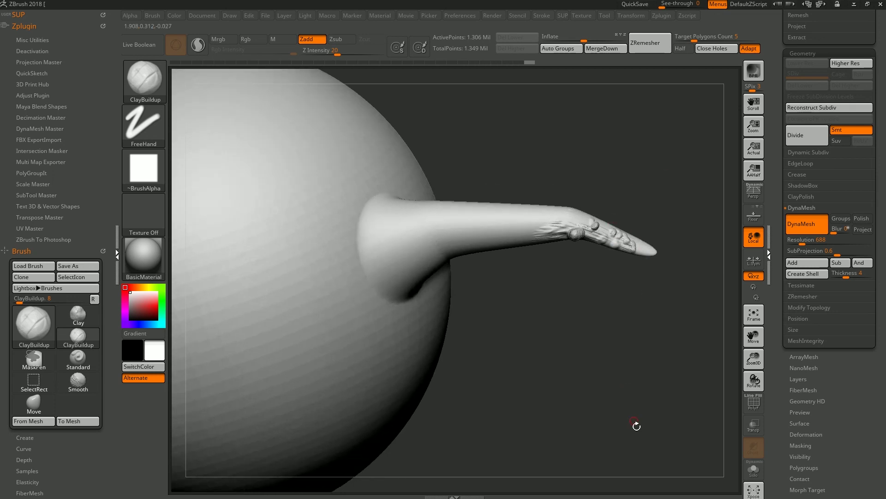
# Step: Rotate to view the whole sphere and horn, checking the wireframe and brush size
pyautogui.moveTo(645, 439); pyautogui.dragTo(633, 413)
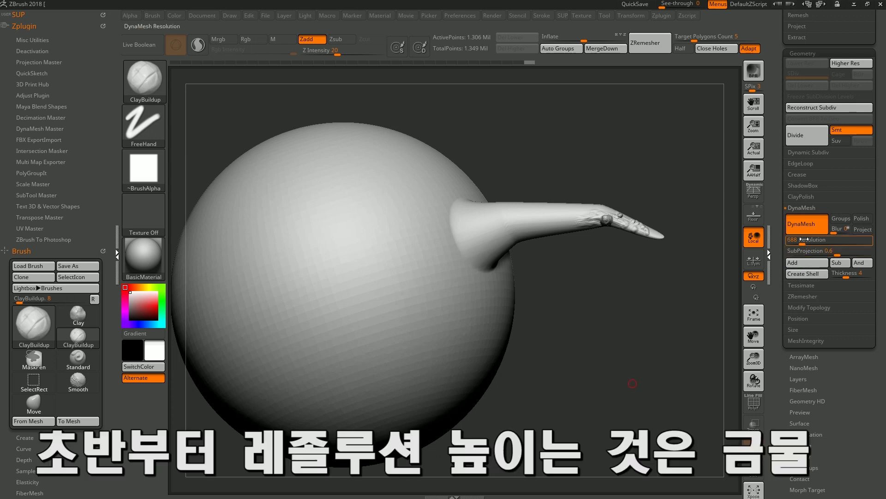
pyautogui.moveTo(580, 339)
pyautogui.mouseDown()
pyautogui.moveTo(572, 342)
pyautogui.moveTo(578, 350)
pyautogui.mouseUp()
pyautogui.hotkey('shift', 'f')
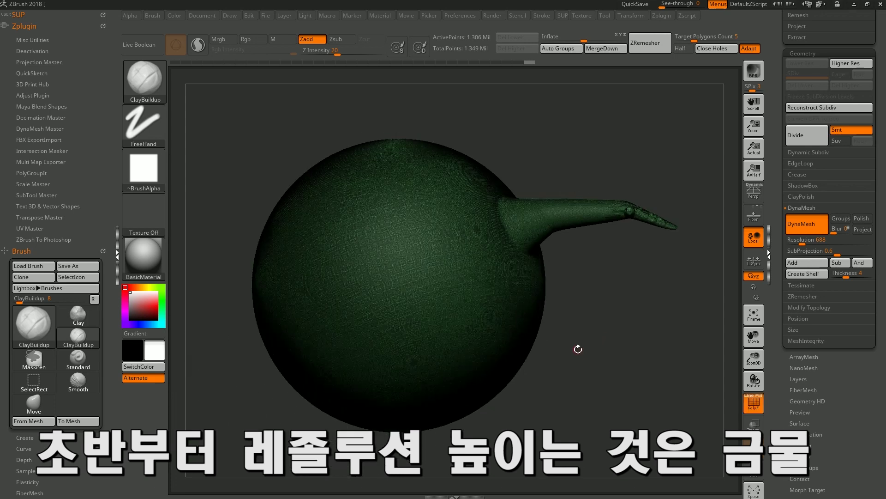
pyautogui.press('s')
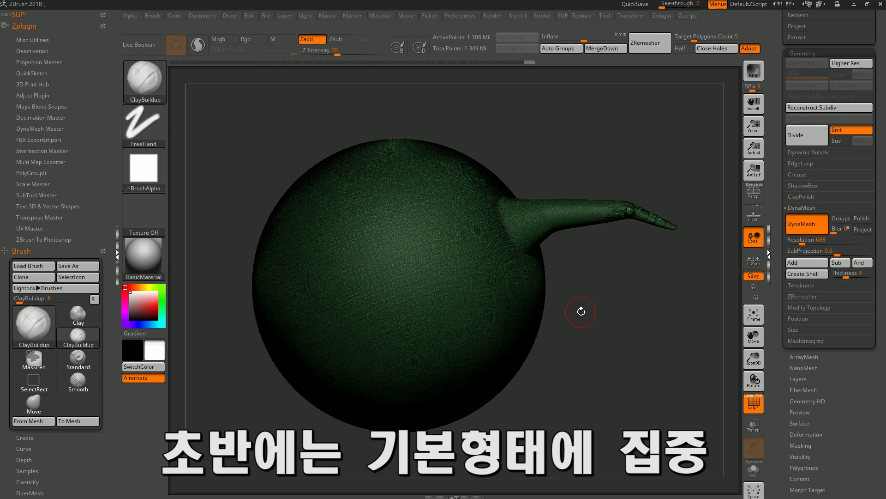
pyautogui.hotkey('shift', 'f')
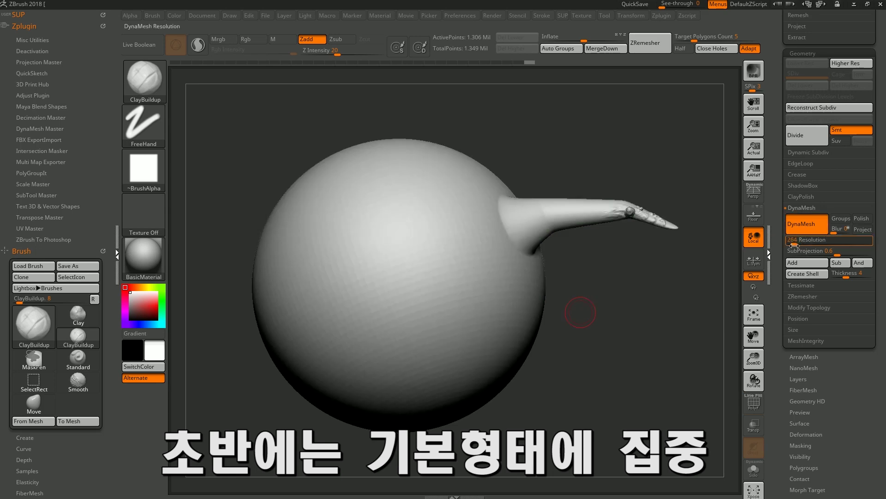
# Step: Remesh at DynaMesh resolution 104 and pull the left side into a bulge
pyautogui.keyDown('ctrl'); pyautogui.moveTo(594, 326); pyautogui.dragTo(596, 328); pyautogui.keyUp('ctrl')
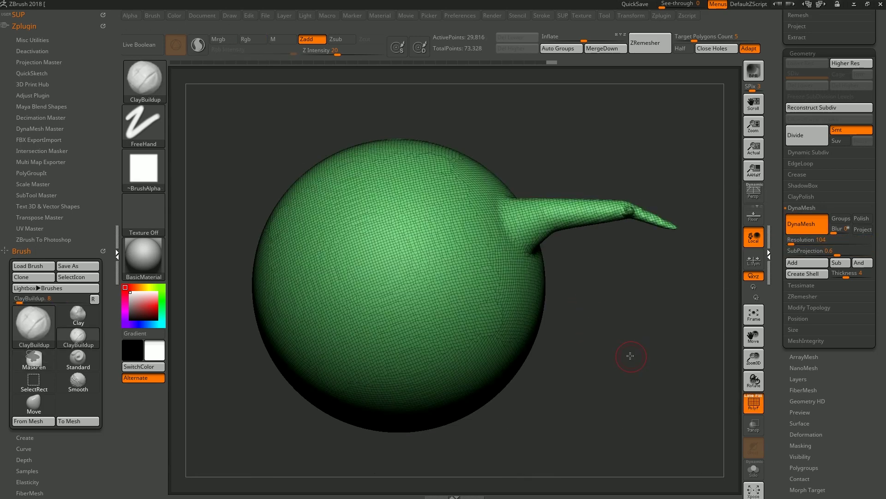
pyautogui.keyDown('alt'); pyautogui.moveTo(633, 352); pyautogui.dragTo(621, 334); pyautogui.keyUp('alt')
pyautogui.press('b')
pyautogui.press('m')
pyautogui.press('v')
pyautogui.moveTo(489, 244); pyautogui.dragTo(377, 299)
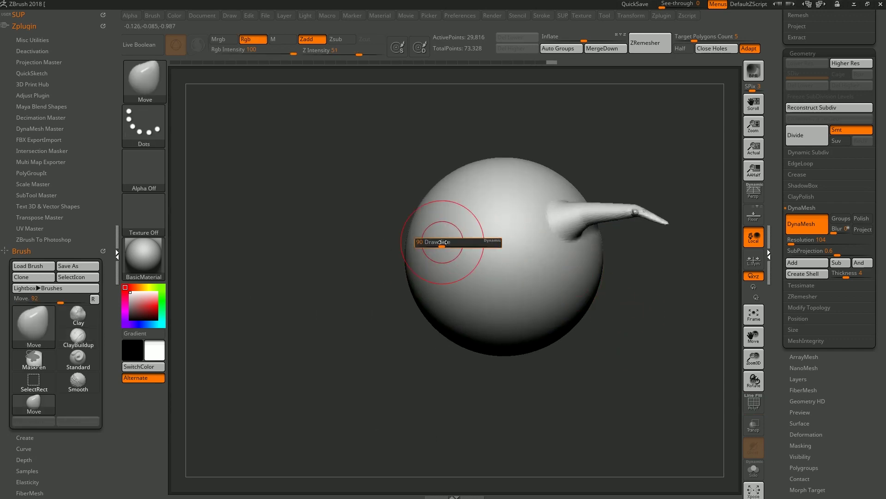
# Step: Pull two legs out of the underside and stretch both arms outward
pyautogui.hotkey('shift', 'f')
pyautogui.moveTo(377, 299); pyautogui.dragTo(618, 272)
pyautogui.moveTo(631, 240); pyautogui.dragTo(626, 198)
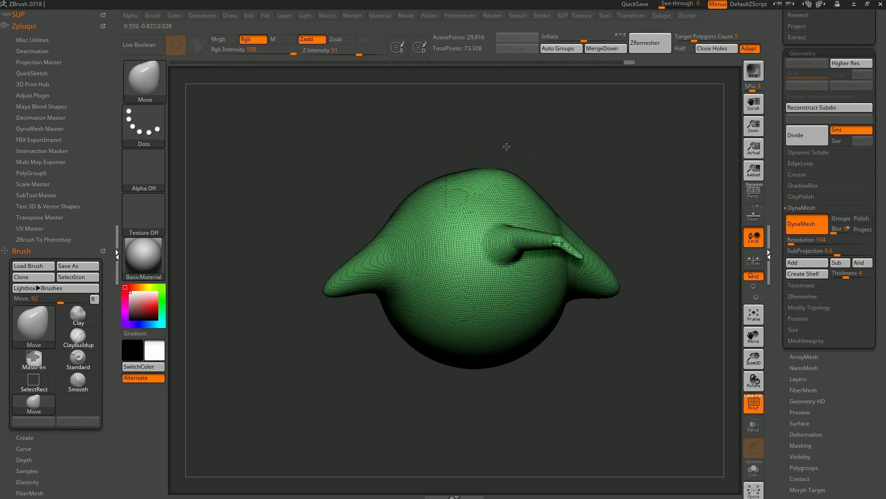
pyautogui.moveTo(490, 139); pyautogui.dragTo(494, 157)
pyautogui.moveTo(446, 356); pyautogui.dragTo(451, 383)
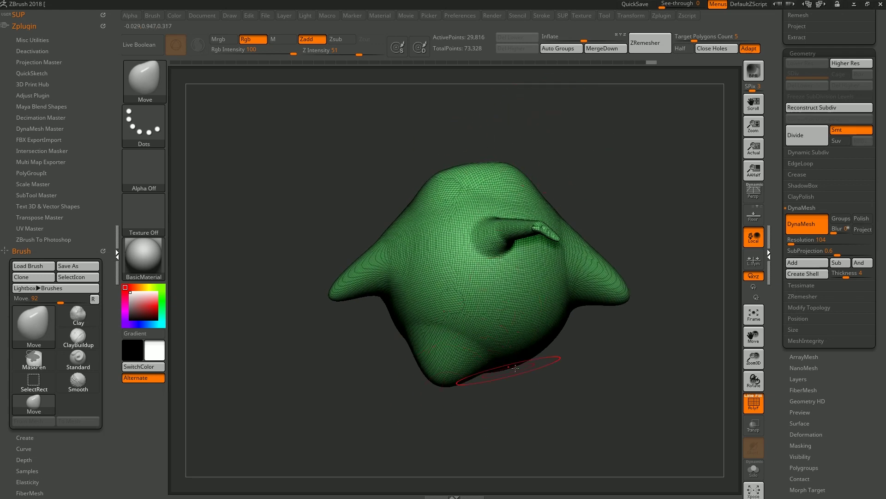
pyautogui.moveTo(531, 351); pyautogui.dragTo(561, 423)
pyautogui.moveTo(602, 288); pyautogui.dragTo(653, 297)
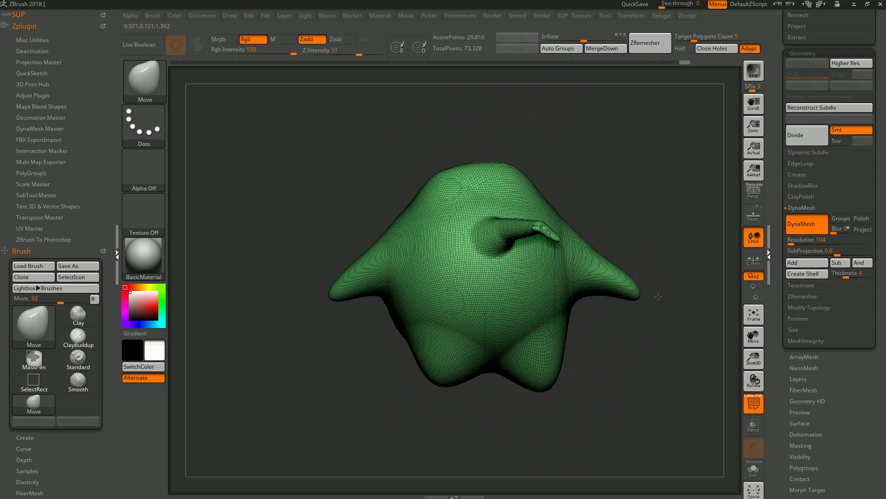
pyautogui.moveTo(334, 286); pyautogui.dragTo(318, 296)
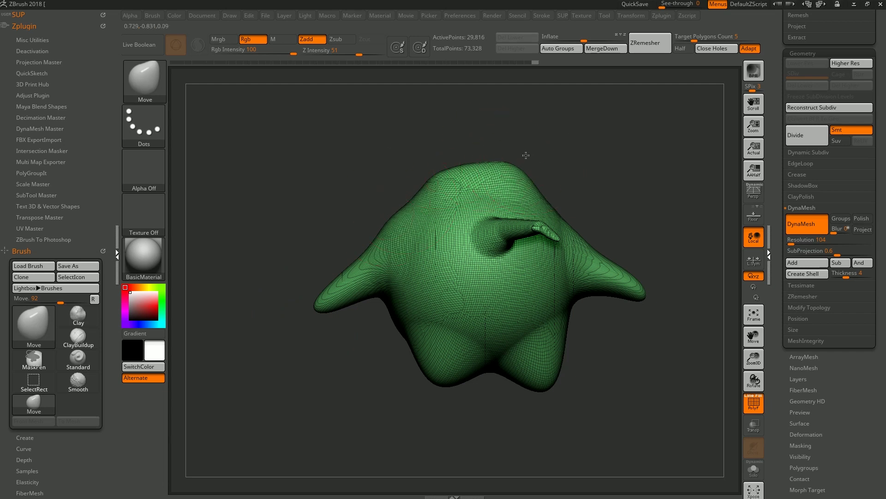
# Step: Pull the left arm longer and lower
pyautogui.hotkey('shift', 'f')
pyautogui.moveTo(491, 131); pyautogui.dragTo(647, 326)
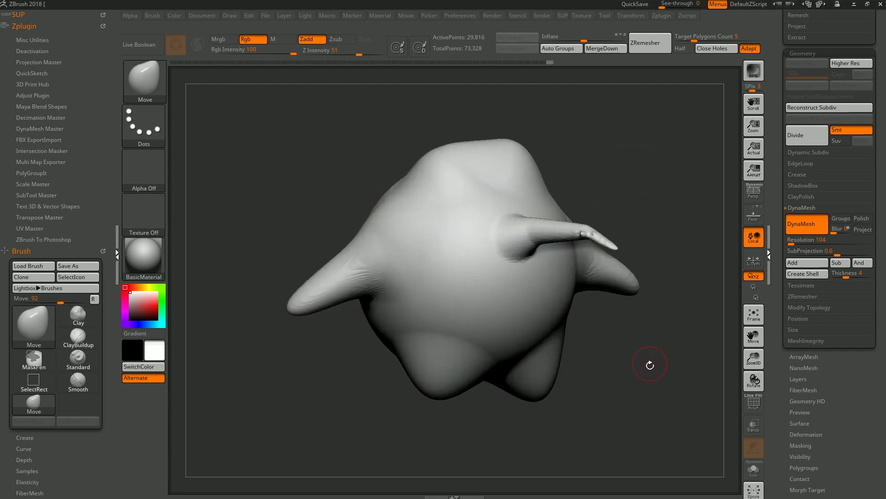
pyautogui.hotkey('shift', 'f')
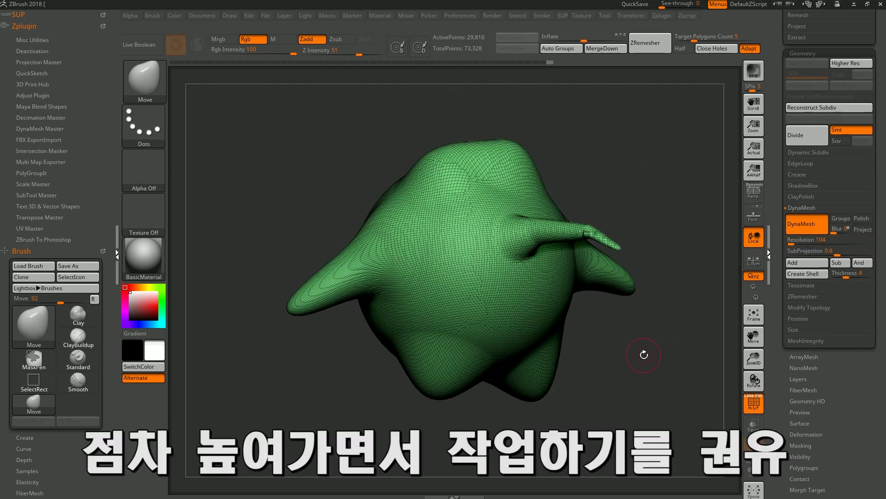
pyautogui.hotkey('shift', 'f')
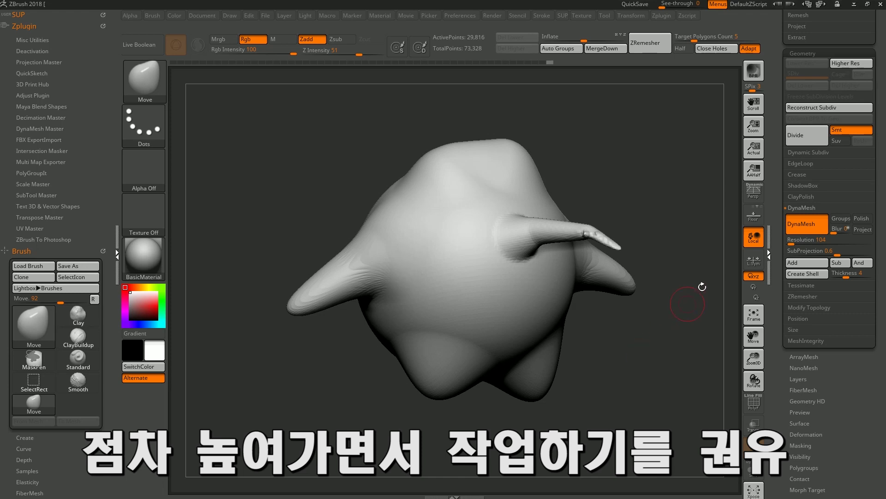
pyautogui.hotkey('shift', 'f')
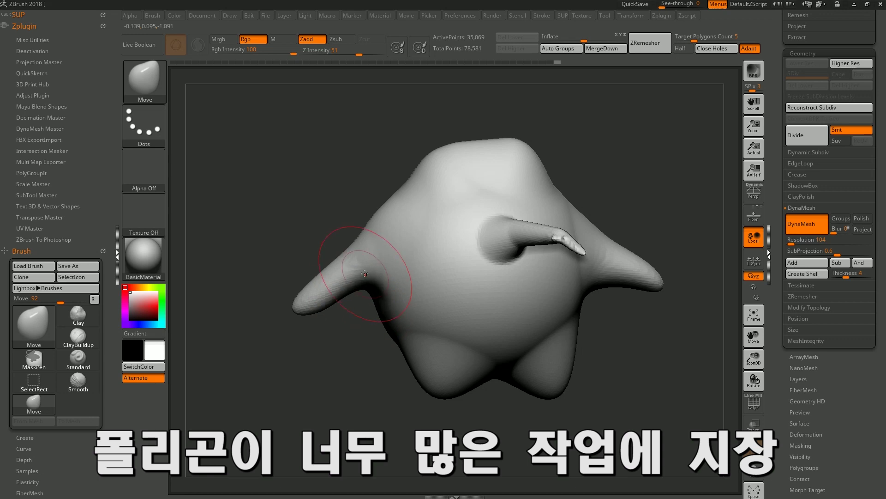
pyautogui.moveTo(323, 296); pyautogui.dragTo(309, 308)
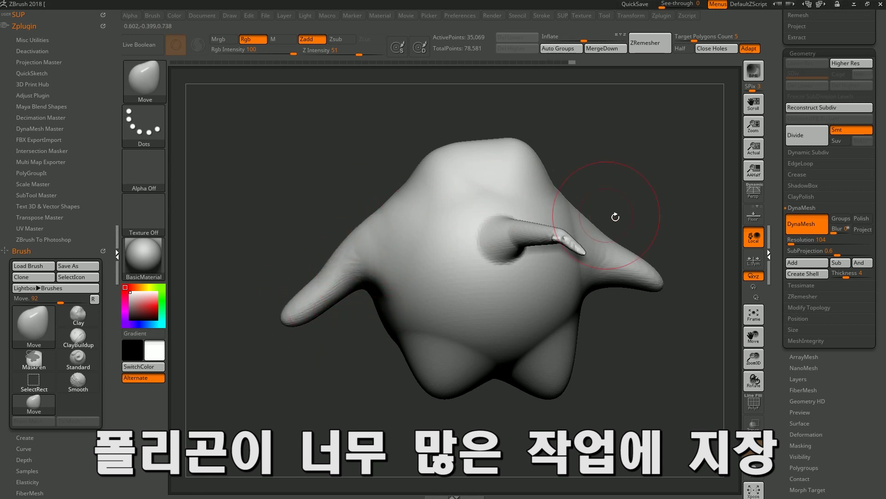
pyautogui.moveTo(619, 218); pyautogui.dragTo(617, 277)
# Step: Extend the right arm further and pull both stubby legs lower
pyautogui.hotkey('shift', 'f')
pyautogui.moveTo(628, 343); pyautogui.dragTo(711, 328)
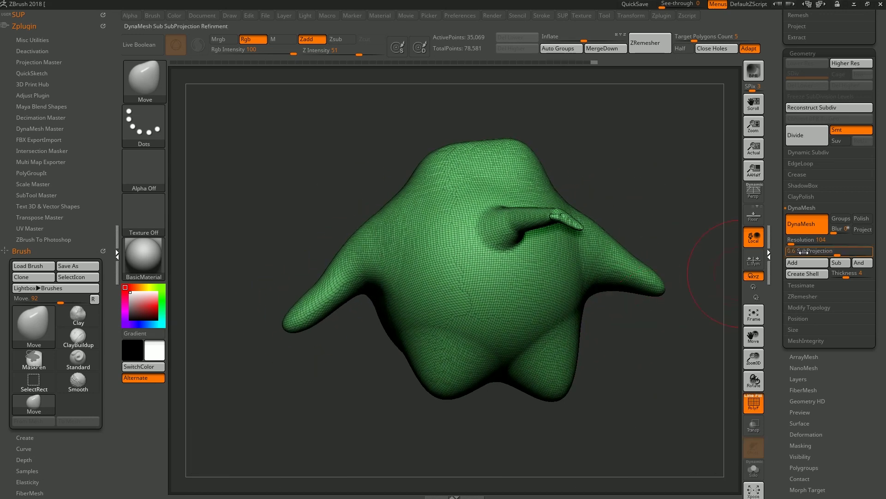
pyautogui.moveTo(626, 283); pyautogui.dragTo(646, 288)
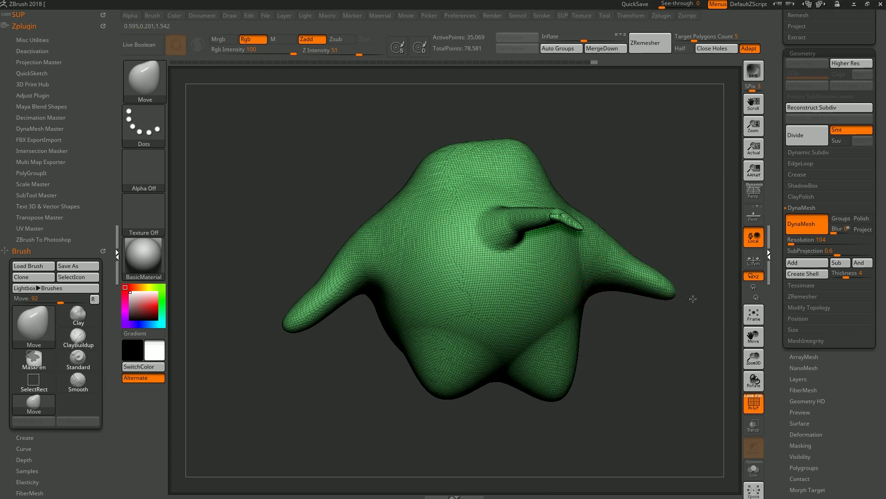
pyautogui.moveTo(542, 388); pyautogui.dragTo(547, 411)
pyautogui.moveTo(430, 388); pyautogui.dragTo(415, 412)
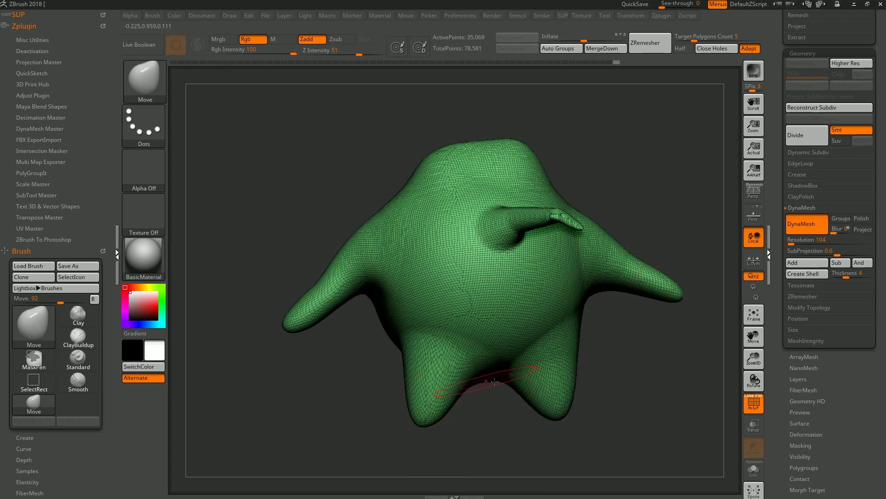
pyautogui.moveTo(547, 406); pyautogui.dragTo(540, 421)
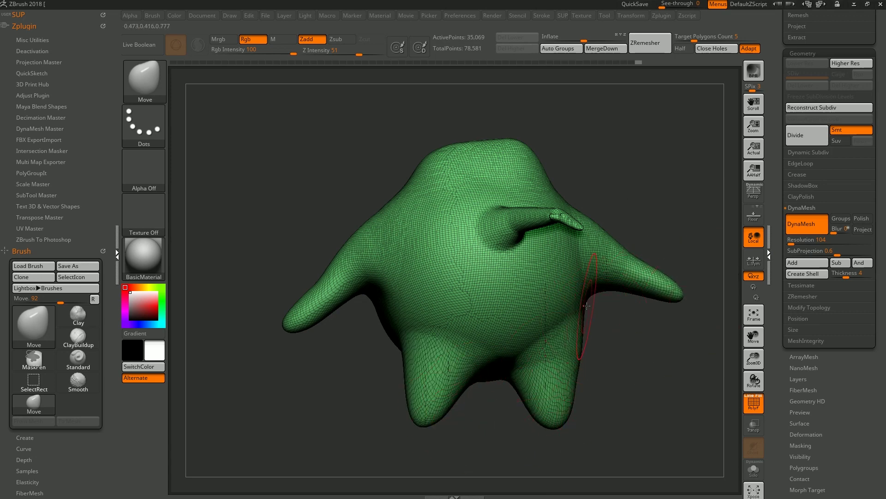
pyautogui.moveTo(581, 344); pyautogui.dragTo(376, 323)
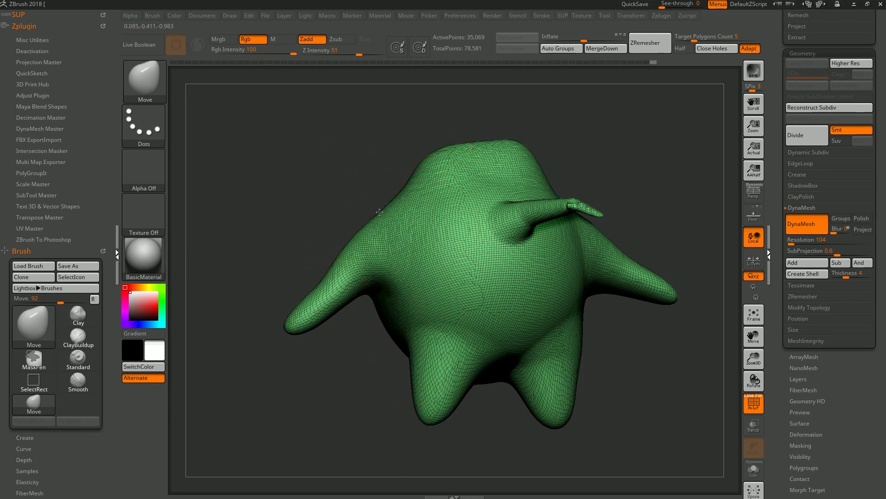
# Step: Sculpt a grinning mouth below the nose with the Standard brush
pyautogui.press('b')
pyautogui.press('s')
pyautogui.press('t')
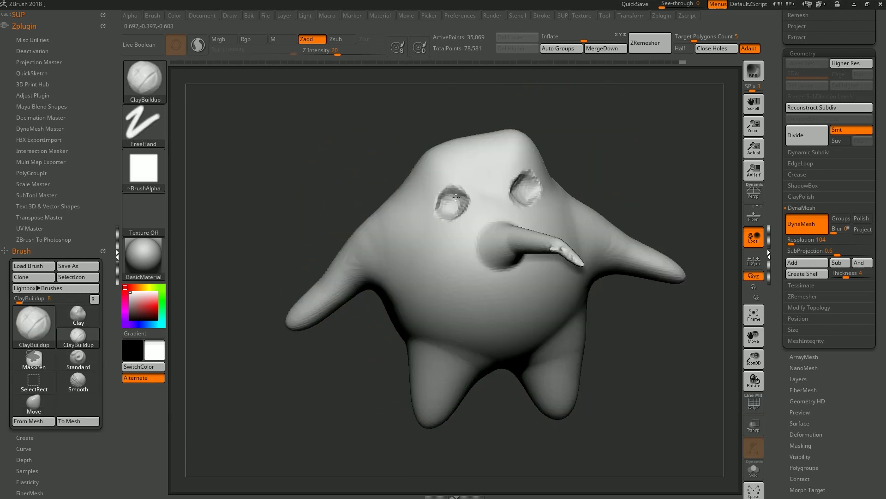
pyautogui.moveTo(602, 159); pyautogui.dragTo(559, 203)
pyautogui.moveTo(467, 277)
pyautogui.mouseDown()
pyautogui.moveTo(554, 254)
pyautogui.moveTo(522, 277)
pyautogui.moveTo(489, 275)
pyautogui.mouseUp()
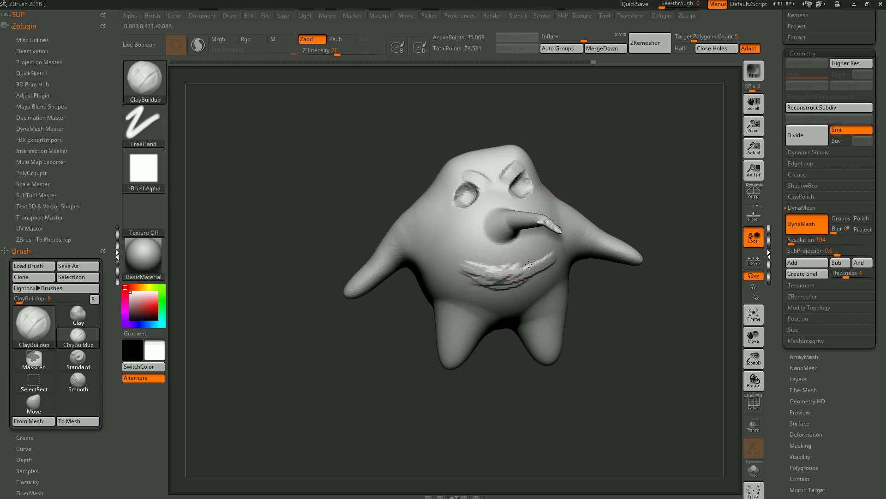
# Step: Remesh the creature at DynaMesh resolution 616, about 1.34 million points
pyautogui.keyDown('ctrl'); pyautogui.moveTo(665, 296); pyautogui.dragTo(674, 291); pyautogui.keyUp('ctrl')
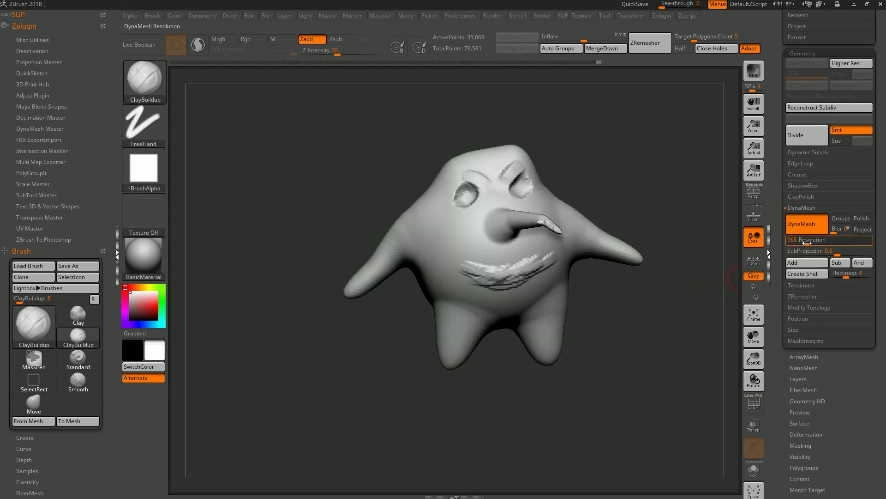
pyautogui.moveTo(679, 324); pyautogui.dragTo(653, 322)
pyautogui.moveTo(804, 240)
pyautogui.mouseDown()
pyautogui.moveTo(821, 247)
pyautogui.moveTo(806, 249)
pyautogui.mouseUp()
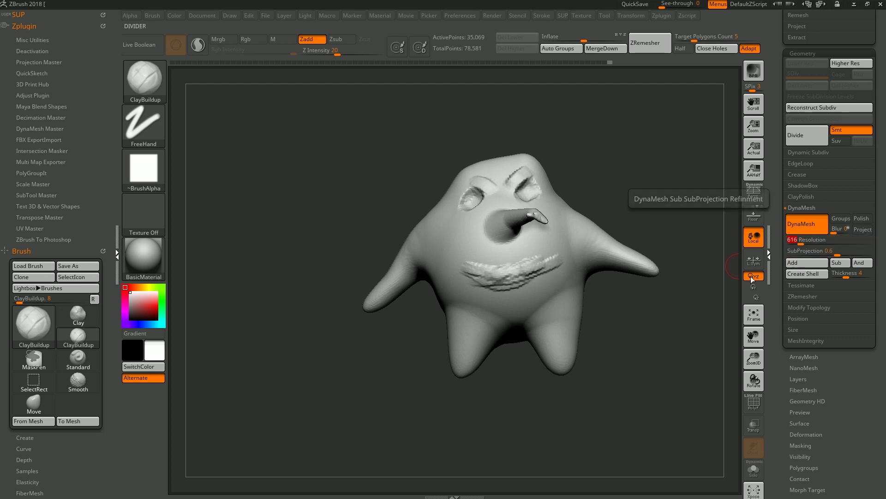
pyautogui.hotkey('shift', 'f')
pyautogui.hotkey('shift', 'f')
pyautogui.moveTo(625, 344); pyautogui.dragTo(628, 347)
pyautogui.hotkey('shift', 'f')
pyautogui.keyDown('ctrl'); pyautogui.moveTo(617, 317); pyautogui.dragTo(671, 400); pyautogui.keyUp('ctrl')
pyautogui.hotkey('shift', 'f')
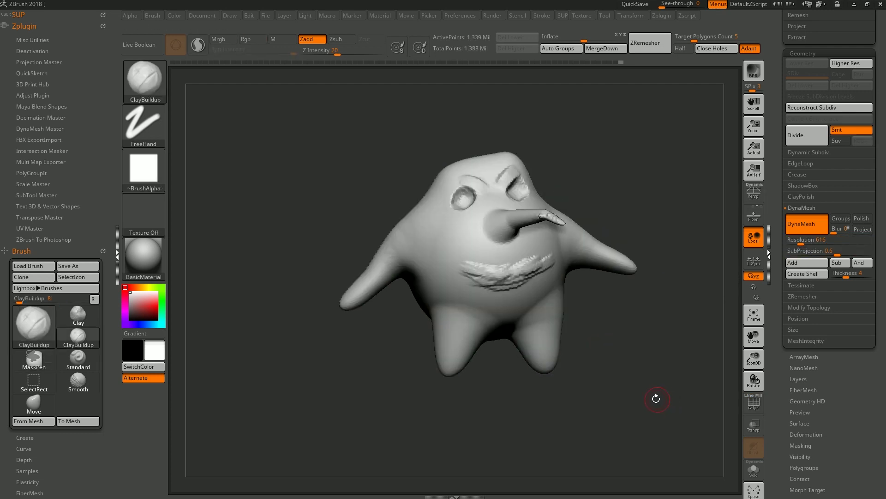
# Step: Lower the forehead, reshape the left brow and pull the right arm tip down
pyautogui.press('b')
pyautogui.press('m')
pyautogui.press('v')
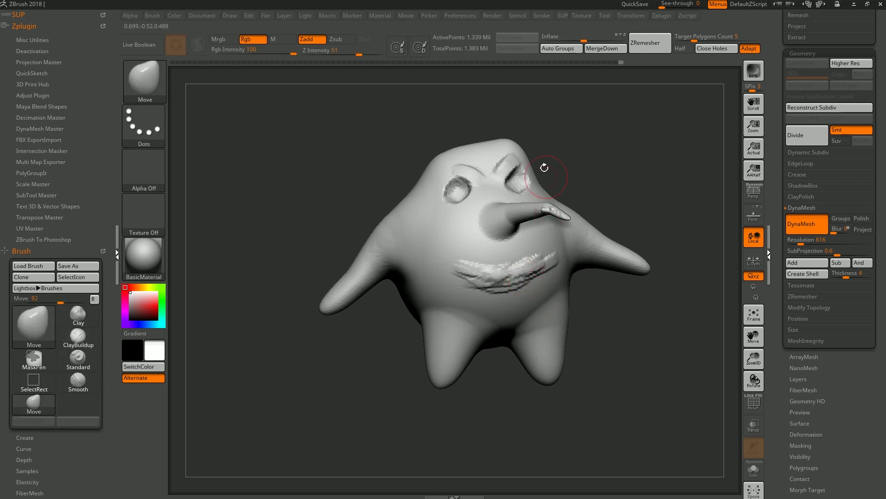
pyautogui.moveTo(474, 138); pyautogui.dragTo(534, 148)
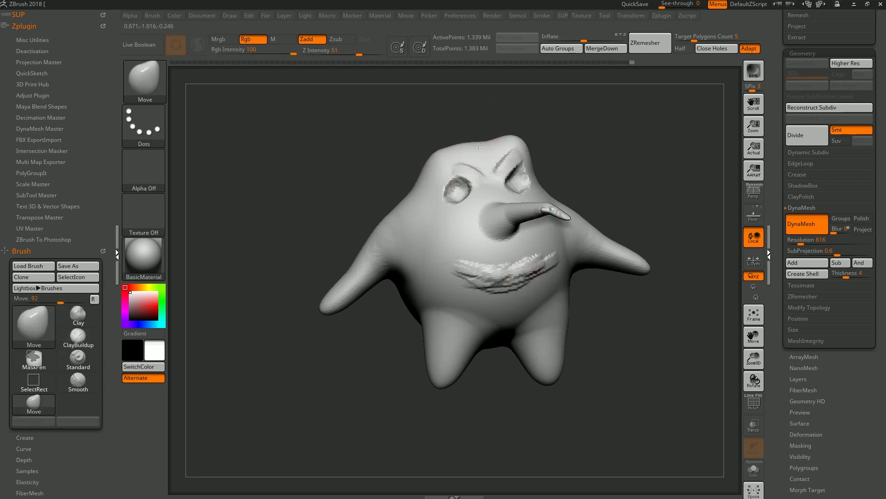
pyautogui.moveTo(573, 177); pyautogui.dragTo(624, 223)
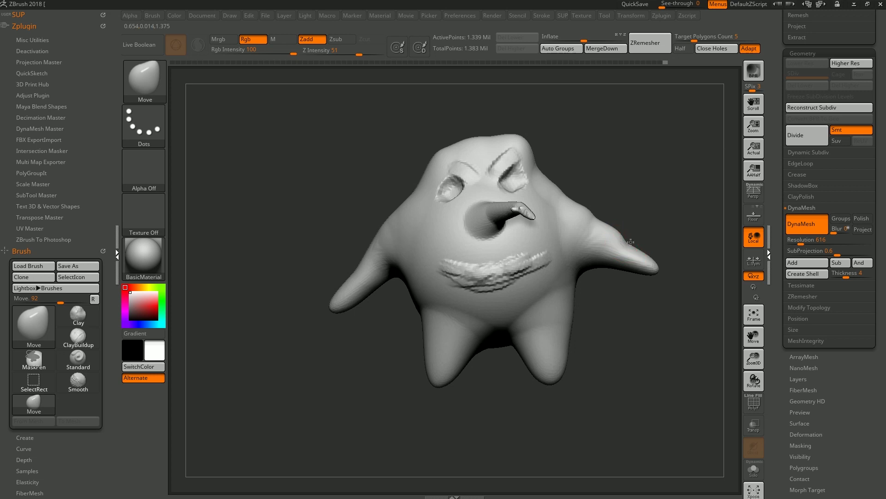
pyautogui.moveTo(644, 258); pyautogui.dragTo(646, 280)
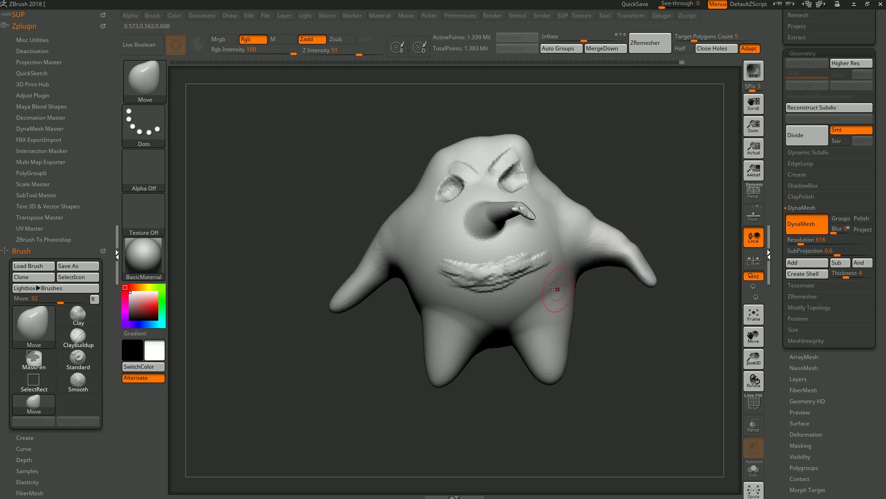
# Step: Build up ClayBuildup clay over the lips
pyautogui.press('b')
pyautogui.press('c')
pyautogui.press('b')
pyautogui.moveTo(520, 255)
pyautogui.mouseDown()
pyautogui.moveTo(526, 275)
pyautogui.moveTo(494, 284)
pyautogui.moveTo(432, 245)
pyautogui.mouseUp()
# Step: Add teeth-like clay across the mouth and a clay V on the belly
pyautogui.moveTo(512, 263)
pyautogui.mouseDown()
pyautogui.moveTo(475, 285)
pyautogui.moveTo(543, 258)
pyautogui.moveTo(526, 273)
pyautogui.mouseUp()
pyautogui.moveTo(495, 342); pyautogui.dragTo(501, 323, button='right')
pyautogui.moveTo(508, 303); pyautogui.dragTo(490, 341)
pyautogui.moveTo(471, 307)
pyautogui.mouseDown()
pyautogui.moveTo(502, 326)
pyautogui.moveTo(536, 306)
pyautogui.mouseUp()
pyautogui.moveTo(536, 306)
pyautogui.mouseDown(button='right')
pyautogui.moveTo(593, 317)
pyautogui.moveTo(593, 328)
pyautogui.mouseUp(button='right')
pyautogui.moveTo(544, 315)
pyautogui.mouseDown()
pyautogui.moveTo(550, 276)
pyautogui.moveTo(541, 238)
pyautogui.mouseUp()
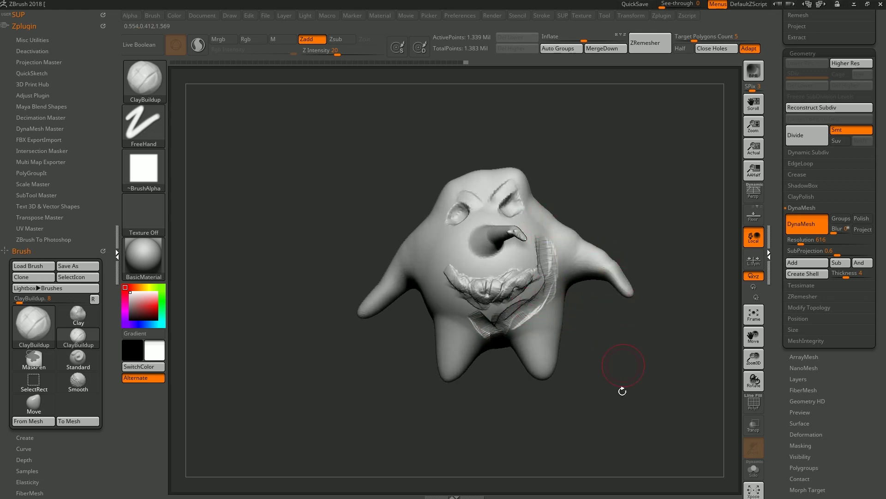
# Step: Remesh the creature at DynaMesh resolution 128, down to 59,056 points
pyautogui.moveTo(602, 478); pyautogui.dragTo(601, 247)
pyautogui.moveTo(801, 244); pyautogui.dragTo(790, 244)
pyautogui.keyDown('ctrl'); pyautogui.moveTo(643, 330); pyautogui.dragTo(631, 356); pyautogui.keyUp('ctrl')
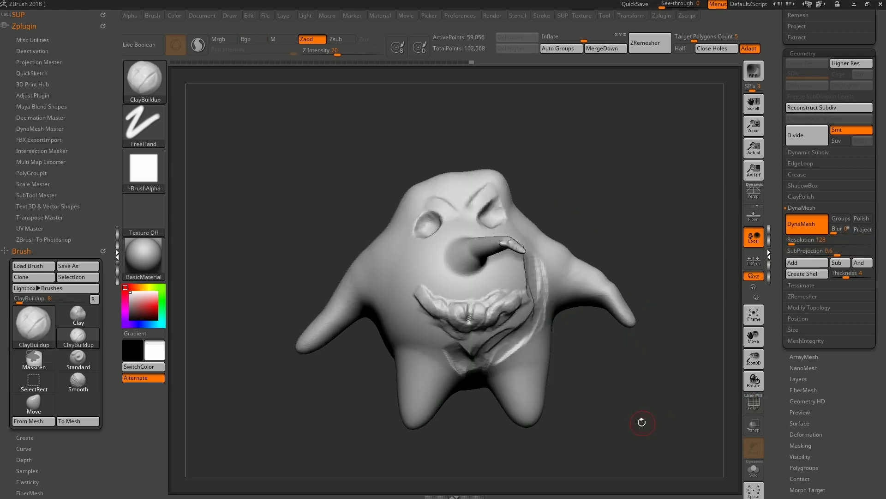
pyautogui.moveTo(646, 422); pyautogui.dragTo(629, 402)
pyautogui.hotkey('shift', 'f')
pyautogui.hotkey('shift', 'f')
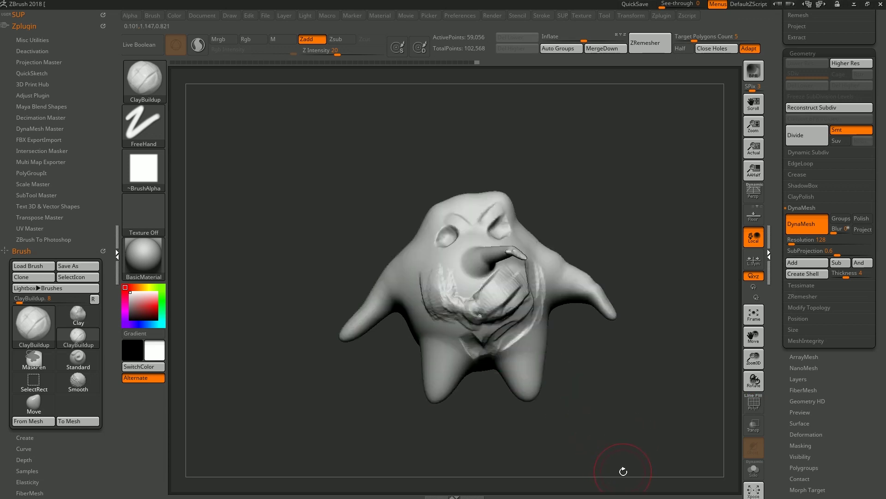
pyautogui.moveTo(622, 472)
pyautogui.mouseDown()
pyautogui.moveTo(612, 274)
pyautogui.moveTo(550, 308)
pyautogui.moveTo(650, 312)
pyautogui.mouseUp()
pyautogui.scroll(3, 812, 274)
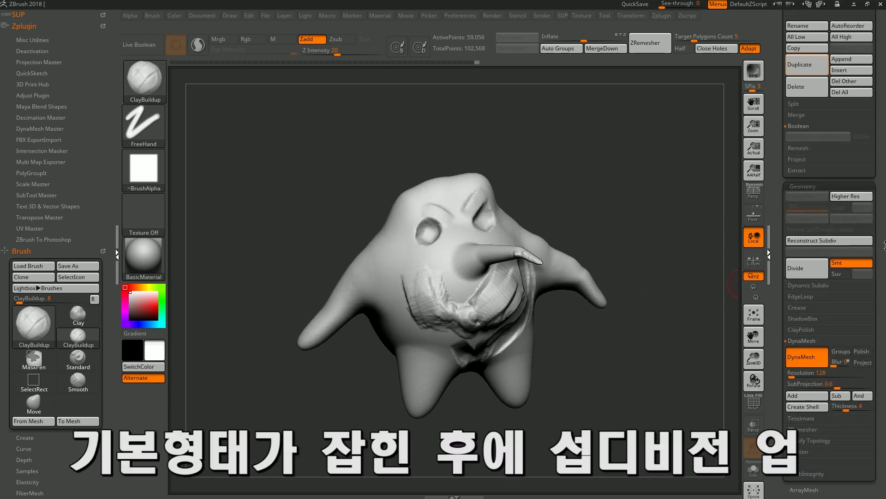
# Step: Subdivide the creature once to 237,448 points and compare the two levels
pyautogui.click(811, 275)
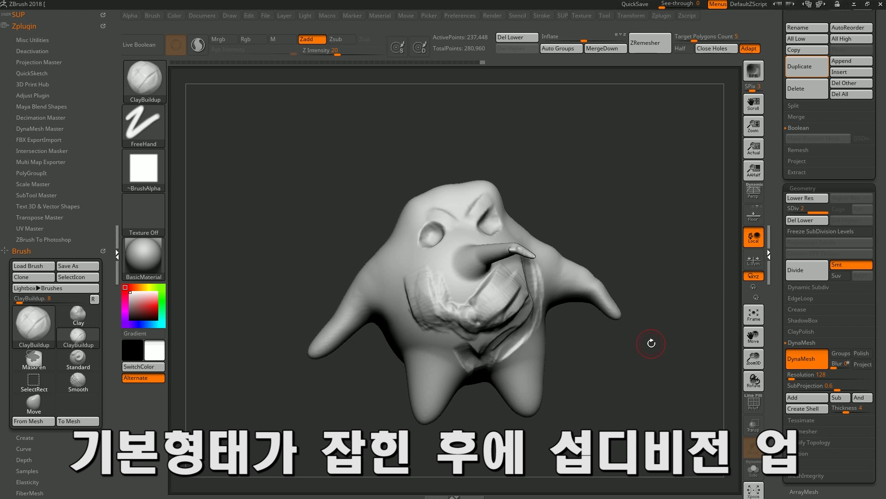
pyautogui.moveTo(619, 351); pyautogui.dragTo(609, 370)
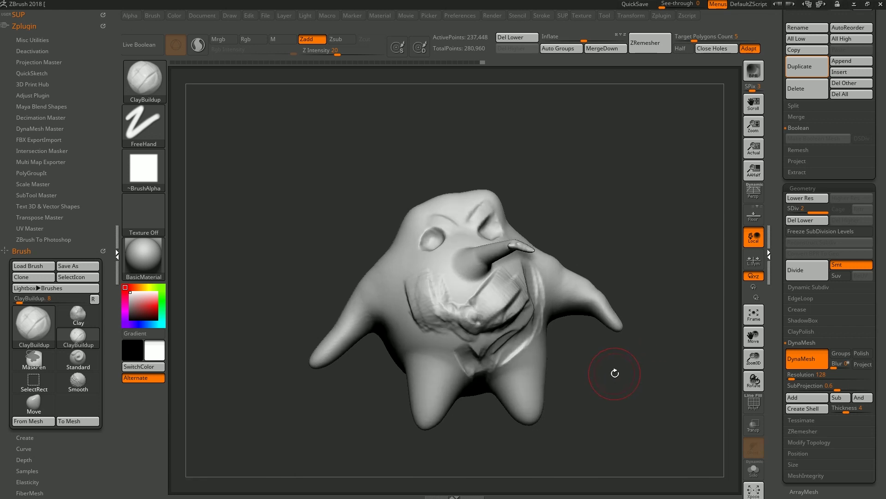
pyautogui.hotkey('shift', 'd')
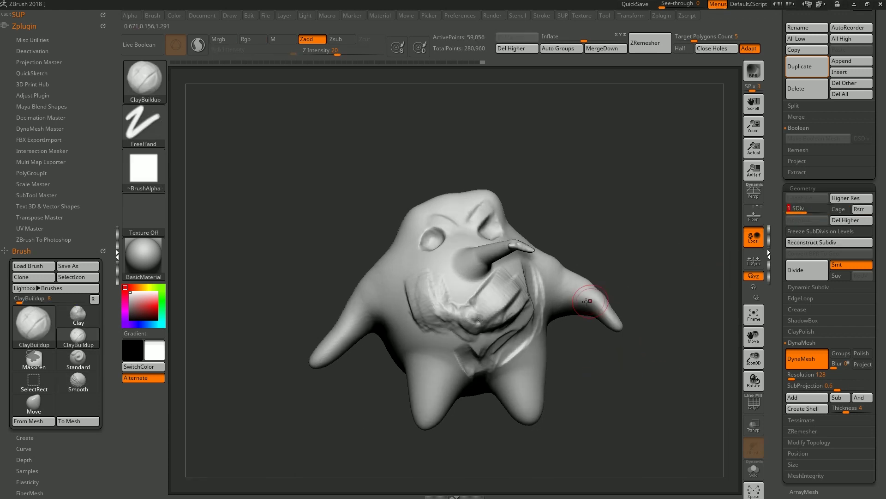
pyautogui.press('d')
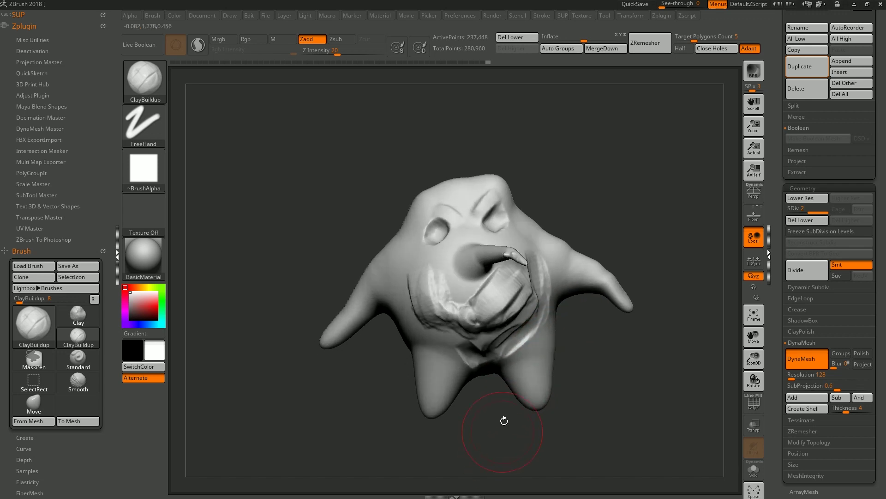
pyautogui.moveTo(510, 410); pyautogui.dragTo(504, 419)
# Step: Select the Move brush and drop back to subdivision level 1
pyautogui.press('b')
pyautogui.press('m')
pyautogui.press('v')
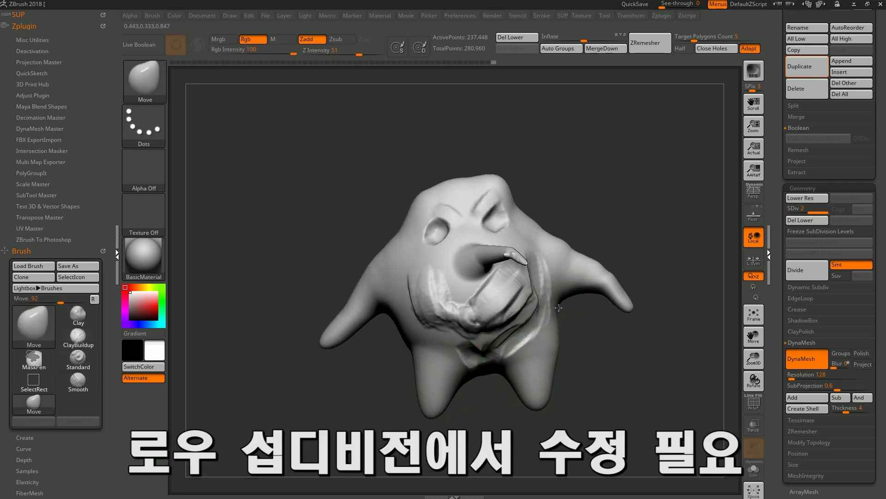
pyautogui.click(806, 219)
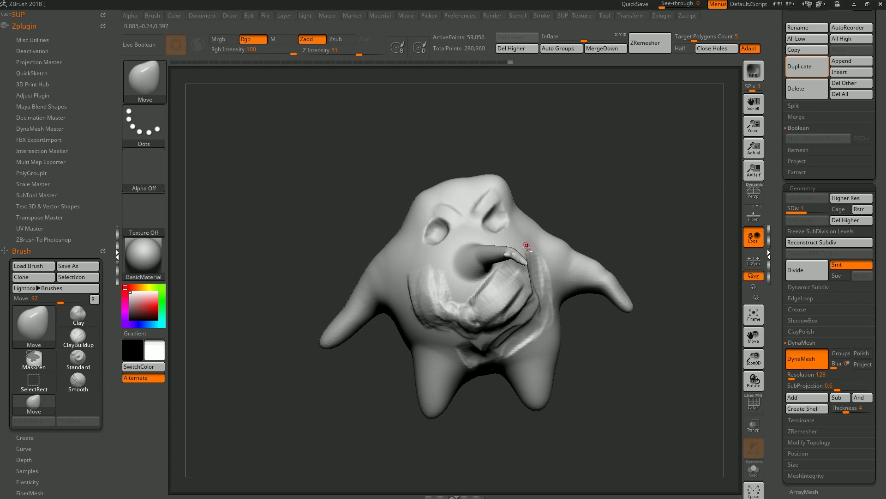
# Step: Switch to the Standard brush, expand ZRemesher, and show the green PolyFrame wireframe
pyautogui.press('b')
pyautogui.press('s')
pyautogui.press('t')
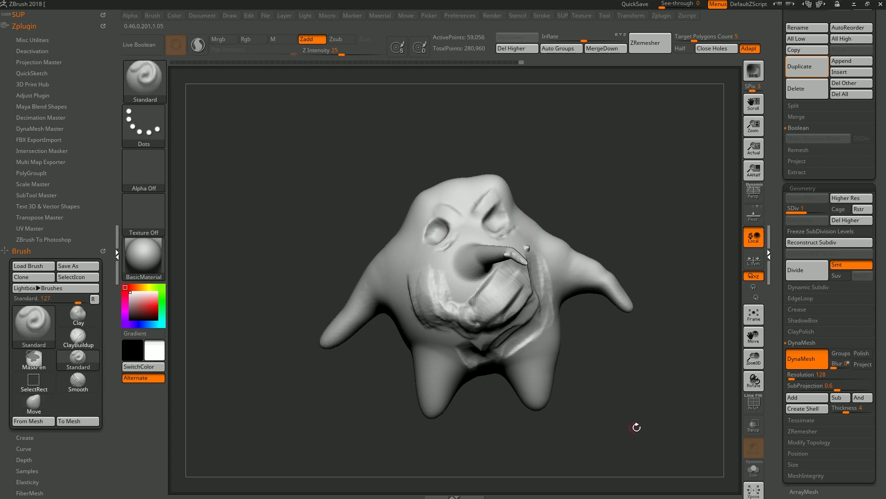
pyautogui.moveTo(633, 425); pyautogui.dragTo(624, 471)
pyautogui.click(867, 373)
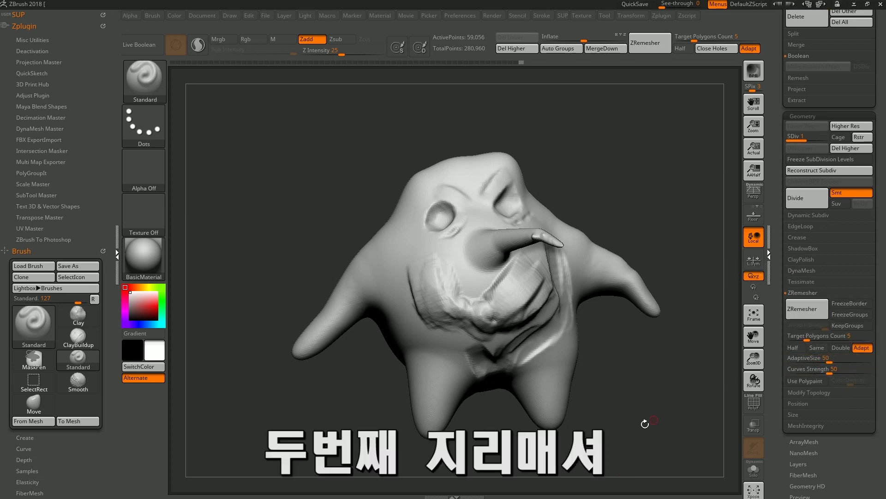
pyautogui.hotkey('shift', 'f')
pyautogui.moveTo(615, 439); pyautogui.dragTo(624, 431)
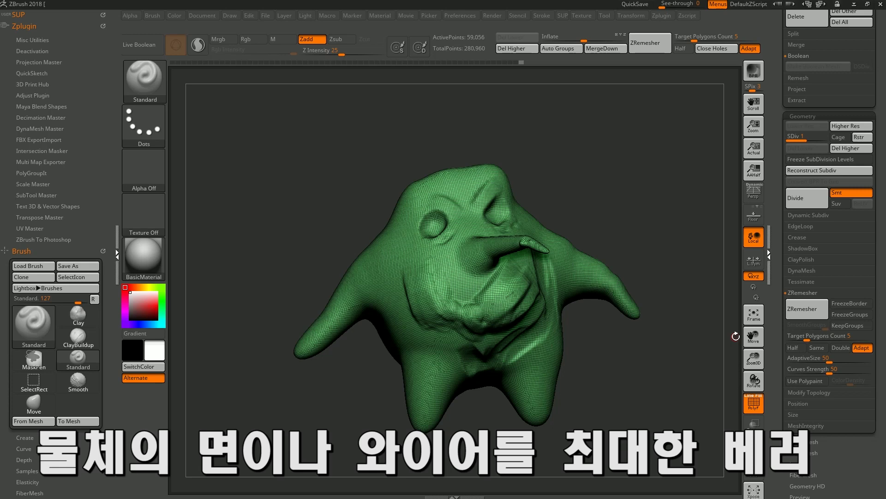
# Step: Set ZRemesher's Target Polygons Count to 5 with Adapt on
pyautogui.moveTo(736, 336); pyautogui.dragTo(721, 351)
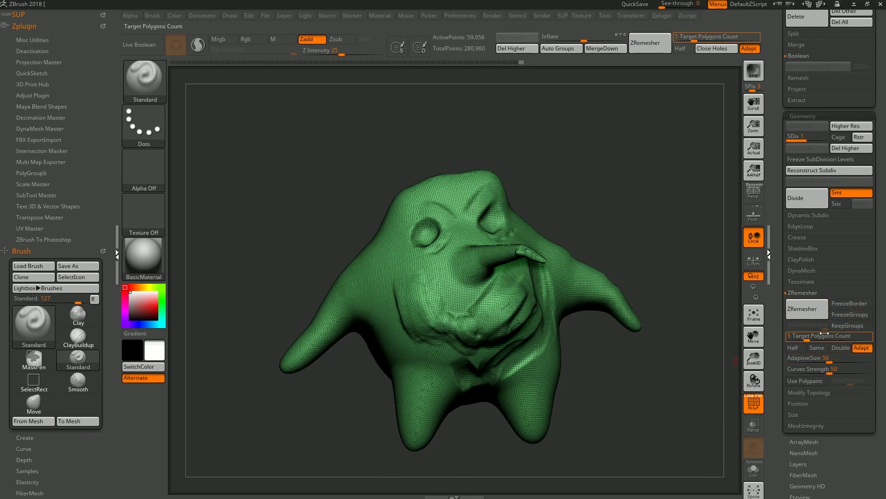
pyautogui.click(810, 341)
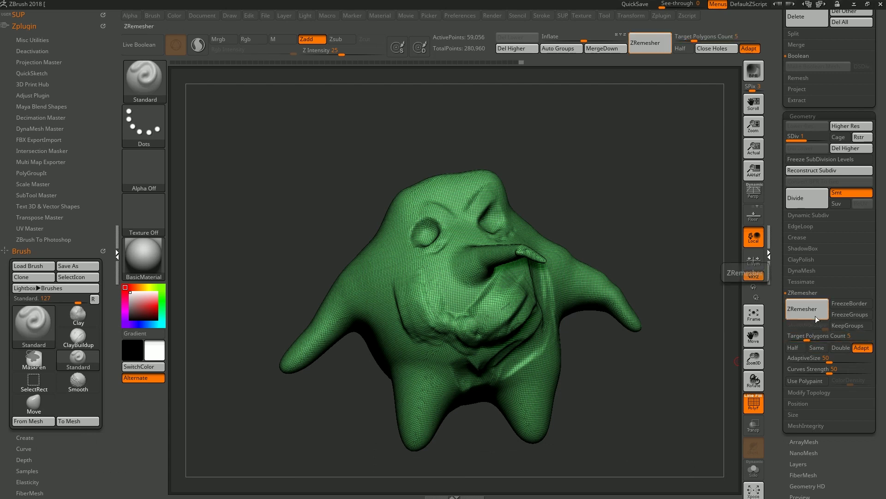
pyautogui.click(813, 270)
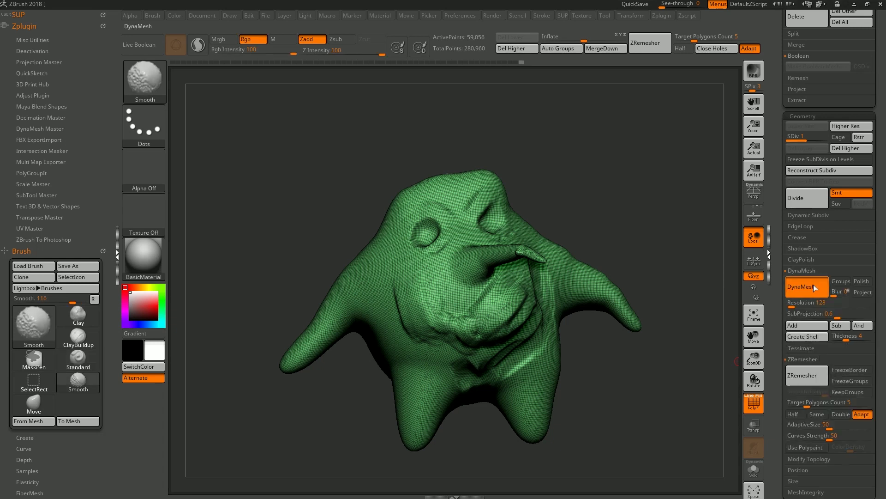
pyautogui.scroll(-3, 863, 328)
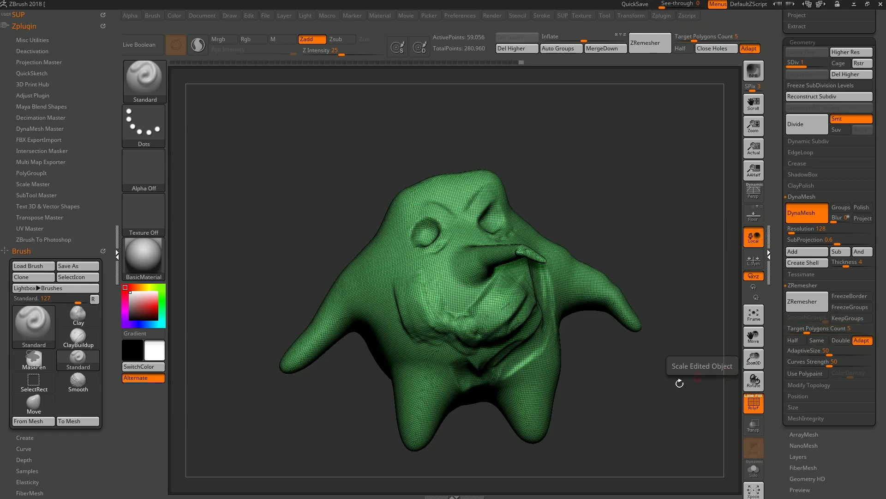
pyautogui.moveTo(708, 370); pyautogui.dragTo(669, 375)
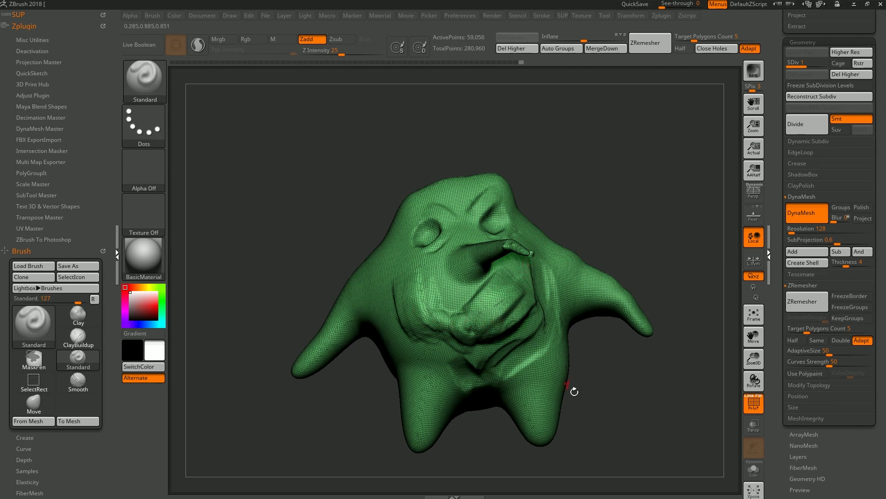
pyautogui.moveTo(632, 429); pyautogui.dragTo(633, 434)
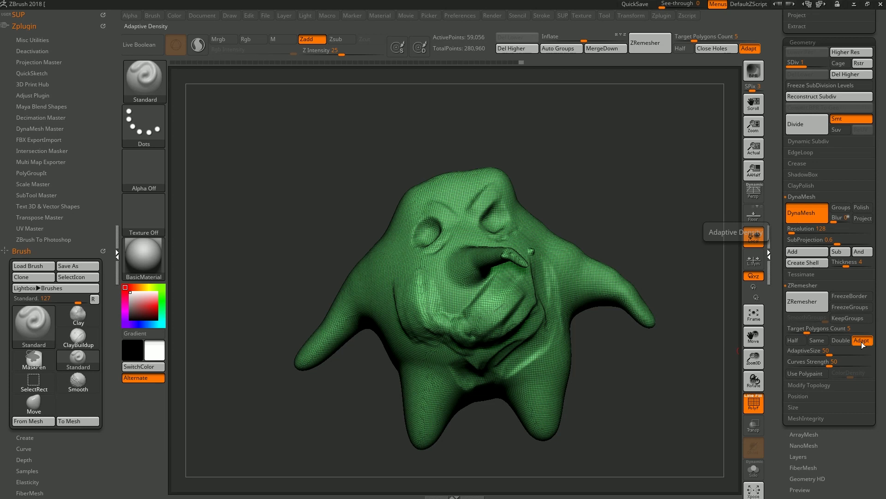
# Step: Run ZRemesher to rebuild the creature into clean quads at 4,990 points and inspect the topology
pyautogui.click(806, 301)
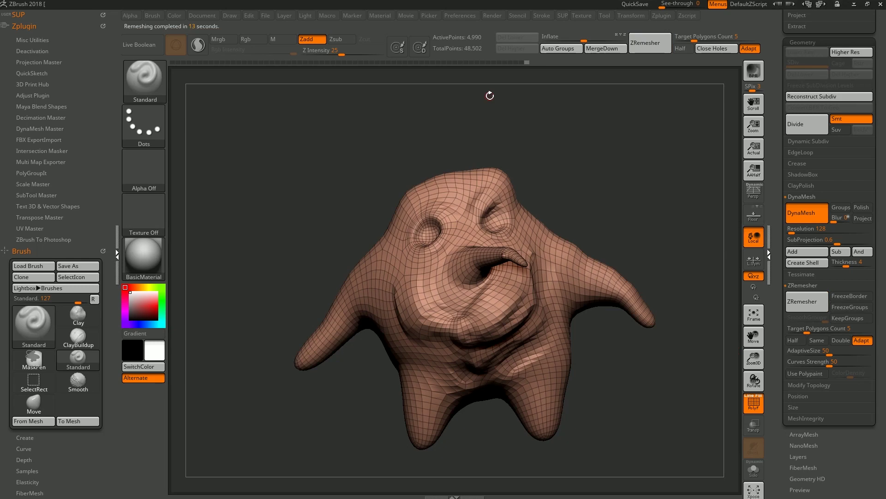
pyautogui.moveTo(614, 336)
pyautogui.mouseDown()
pyautogui.moveTo(607, 361)
pyautogui.moveTo(615, 380)
pyautogui.mouseUp()
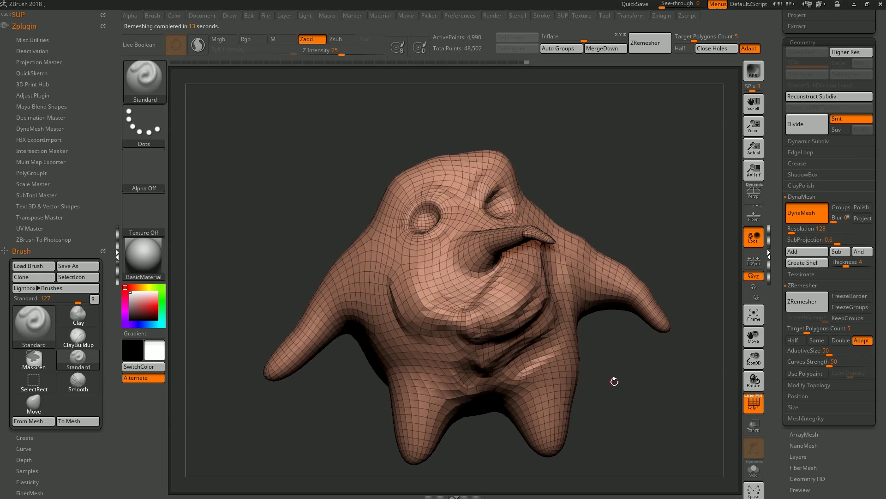
pyautogui.moveTo(636, 358); pyautogui.dragTo(630, 383)
pyautogui.hotkey('shift', 'f')
pyautogui.hotkey('shift', 'f')
pyautogui.click(804, 306)
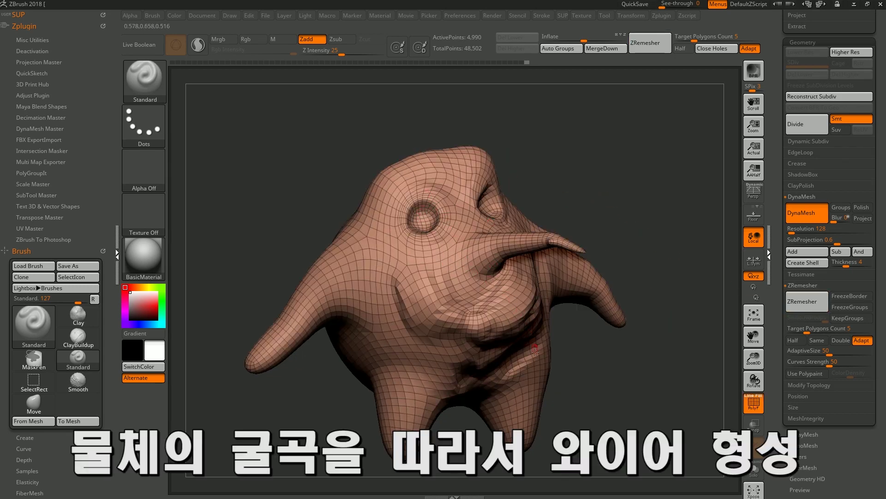
pyautogui.moveTo(636, 385); pyautogui.dragTo(417, 296)
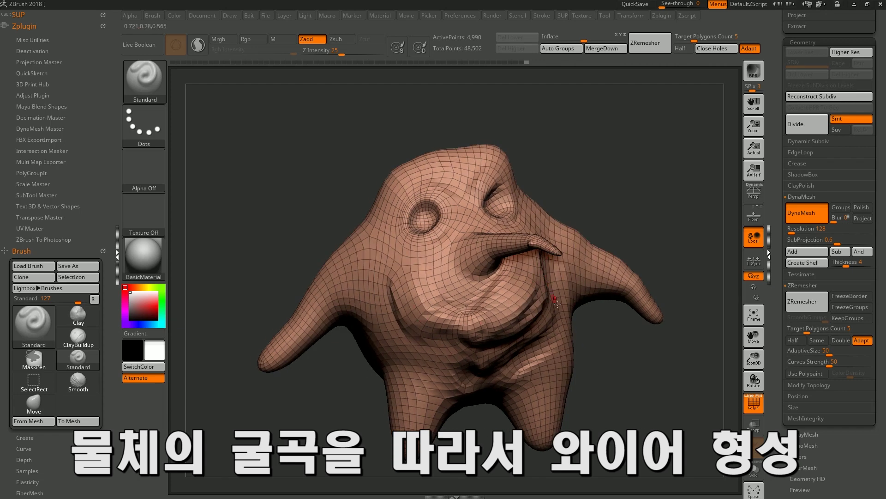
pyautogui.moveTo(551, 291); pyautogui.dragTo(612, 368)
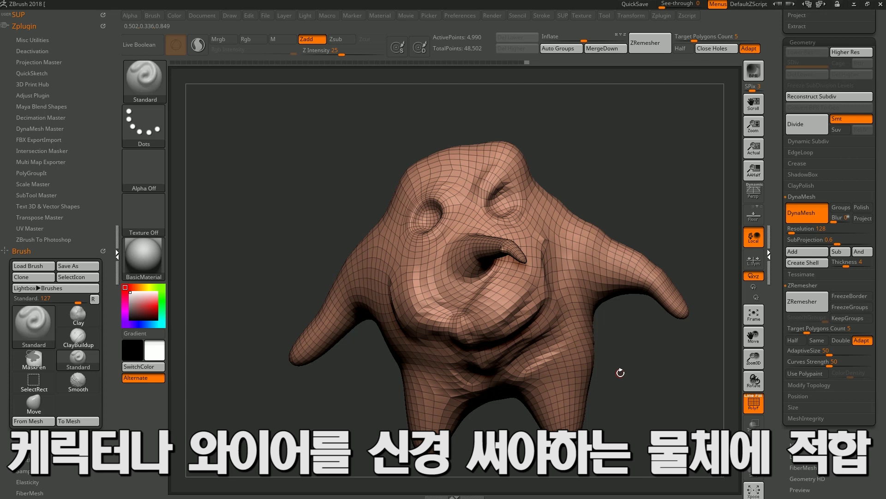
pyautogui.moveTo(643, 360); pyautogui.dragTo(643, 368)
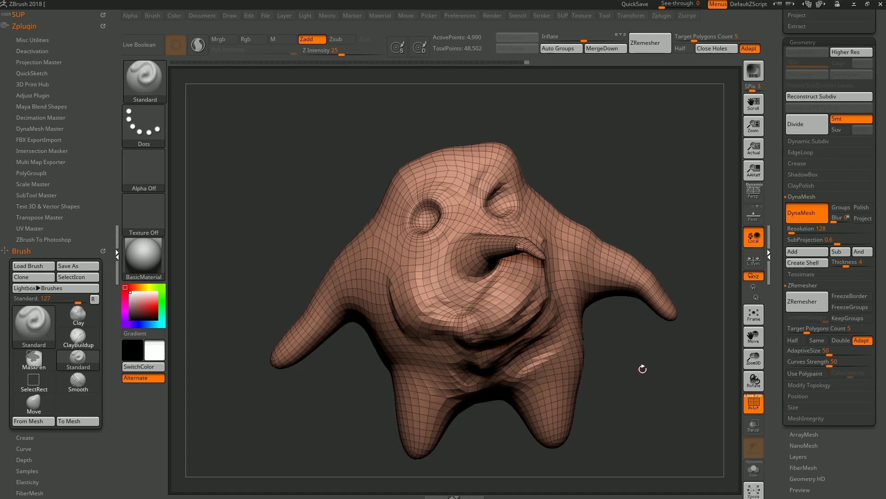
pyautogui.moveTo(643, 369)
pyautogui.mouseDown()
pyautogui.moveTo(704, 311)
pyautogui.moveTo(651, 300)
pyautogui.moveTo(615, 212)
pyautogui.mouseUp()
# Step: With the Move brush and PolyFrame off, pull the head's right side out toward the arm
pyautogui.press('b')
pyautogui.press('m')
pyautogui.press('v')
pyautogui.press('s')
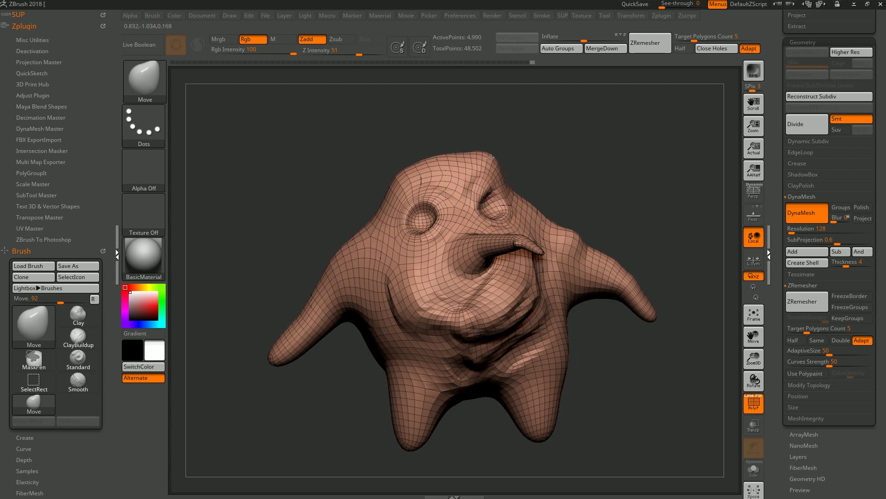
pyautogui.hotkey('shift', 'f')
pyautogui.moveTo(548, 214); pyautogui.dragTo(628, 260)
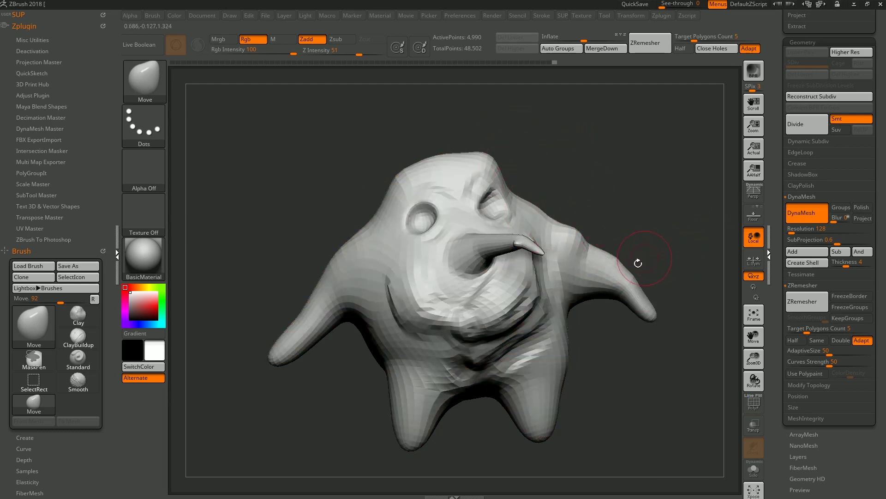
pyautogui.scroll(3, 884, 303)
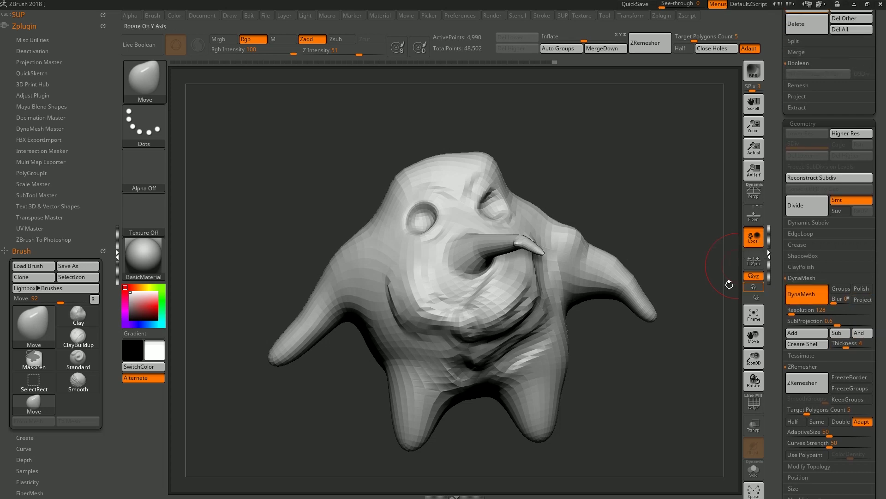
# Step: Divide to level 2, sculpt small Standard strokes on the cheek, then divide to level 3
pyautogui.click(804, 209)
pyautogui.press('b')
pyautogui.press('s')
pyautogui.press('t')
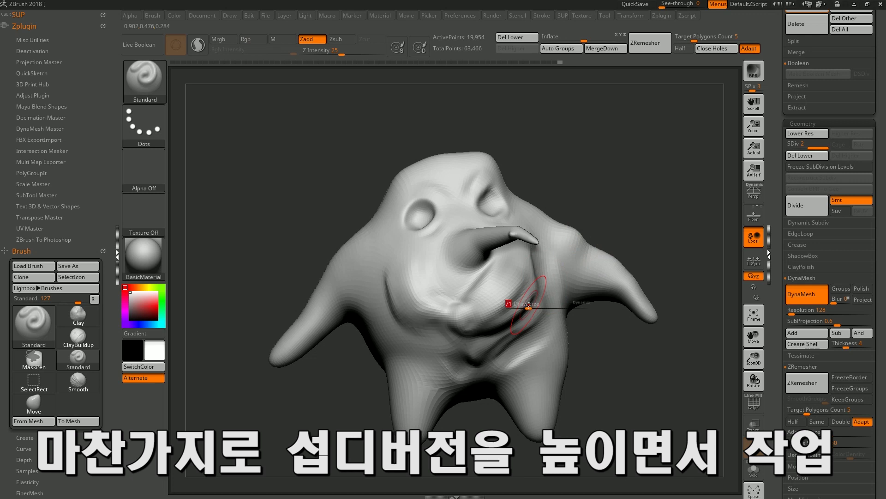
pyautogui.moveTo(511, 279)
pyautogui.mouseDown()
pyautogui.moveTo(492, 300)
pyautogui.moveTo(416, 272)
pyautogui.moveTo(448, 265)
pyautogui.moveTo(434, 259)
pyautogui.mouseUp()
pyautogui.click(801, 199)
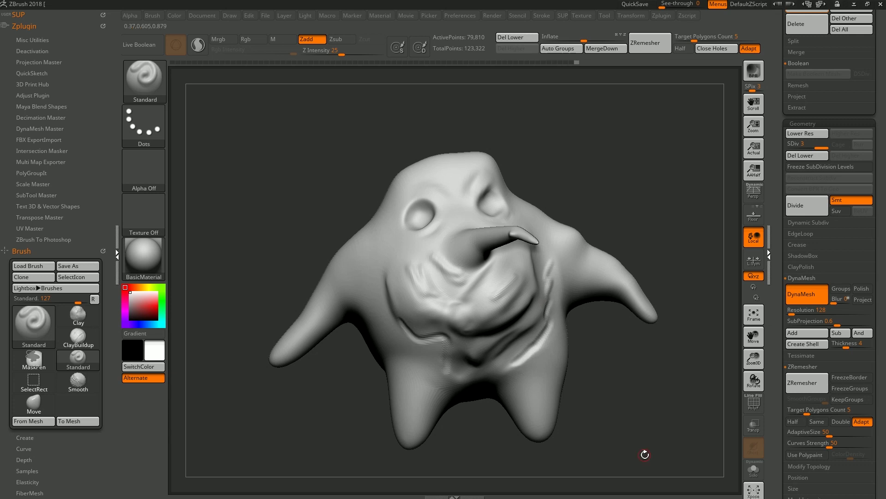
# Step: At SDiv 1, pull the right leg slightly down with Move, then return to SDiv 3
pyautogui.hotkey('shift', 'd')
pyautogui.hotkey('shift', 'd')
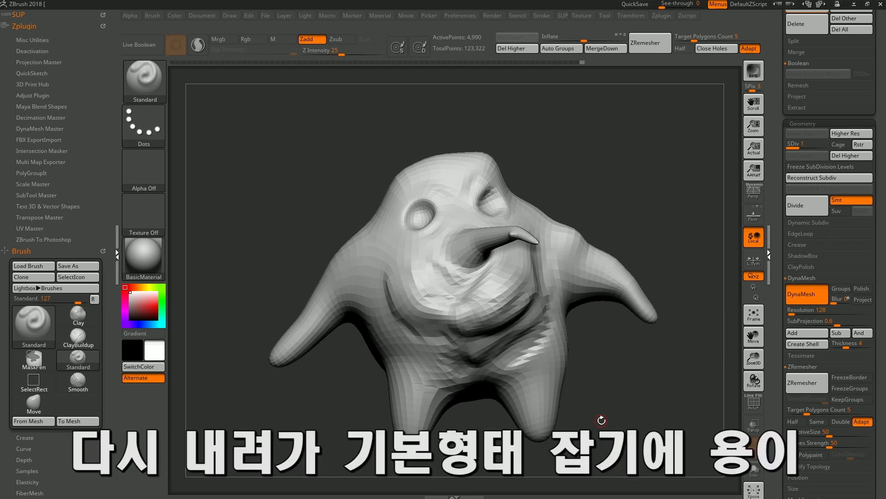
pyautogui.press('b')
pyautogui.press('m')
pyautogui.press('v')
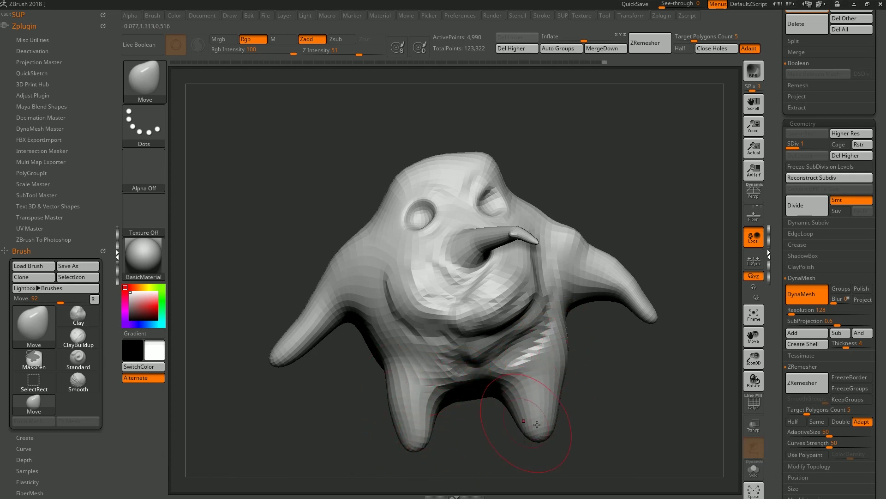
pyautogui.moveTo(523, 422); pyautogui.dragTo(531, 434)
pyautogui.click(809, 147)
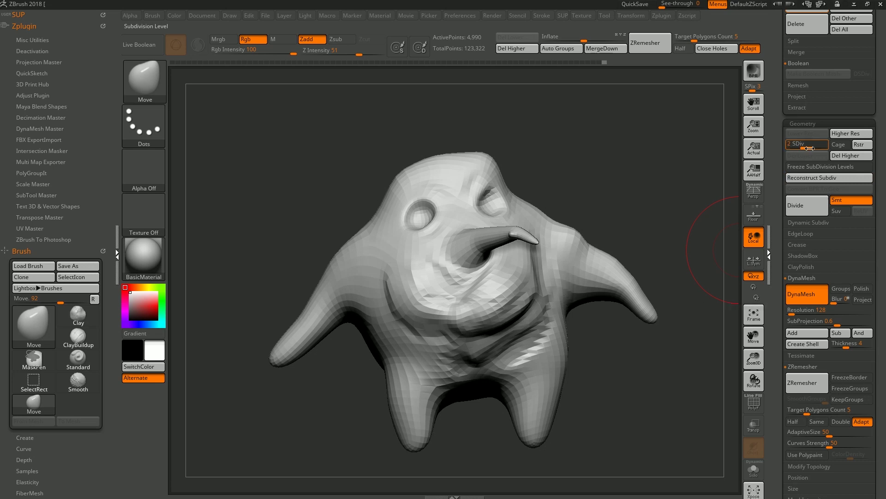
pyautogui.moveTo(810, 148); pyautogui.dragTo(823, 148)
# Step: Sculpt further Standard-brush detail on the face at subdivision level 3
pyautogui.press('b')
pyautogui.press('s')
pyautogui.press('t')
pyautogui.moveTo(551, 275)
pyautogui.mouseDown()
pyautogui.moveTo(567, 266)
pyautogui.moveTo(603, 273)
pyautogui.mouseUp()
pyautogui.scroll(-3, 808, 245)
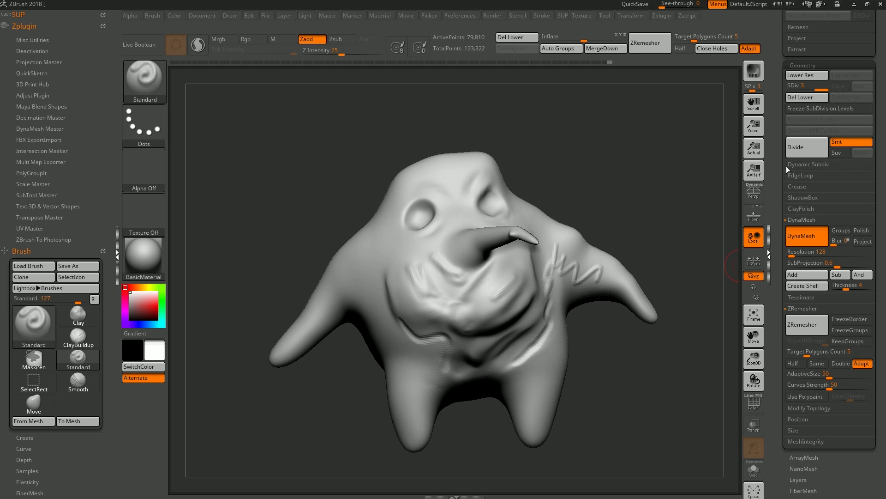
pyautogui.scroll(-1, 807, 319)
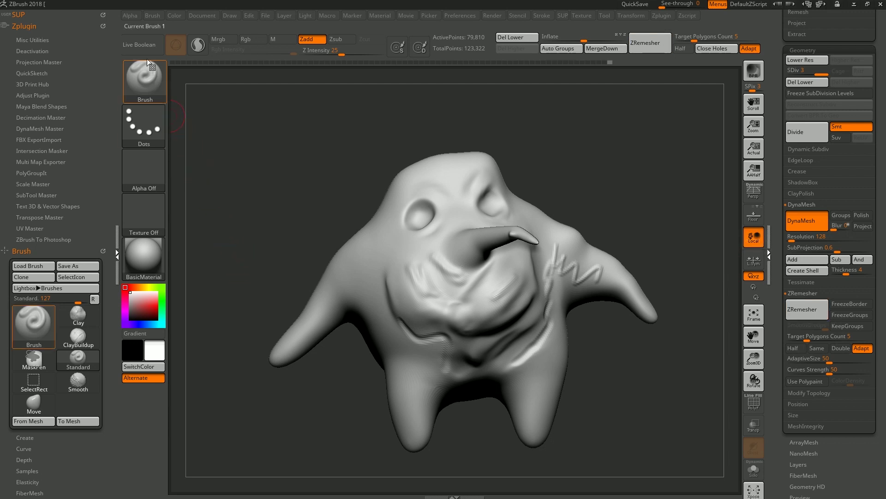
pyautogui.click(201, 46)
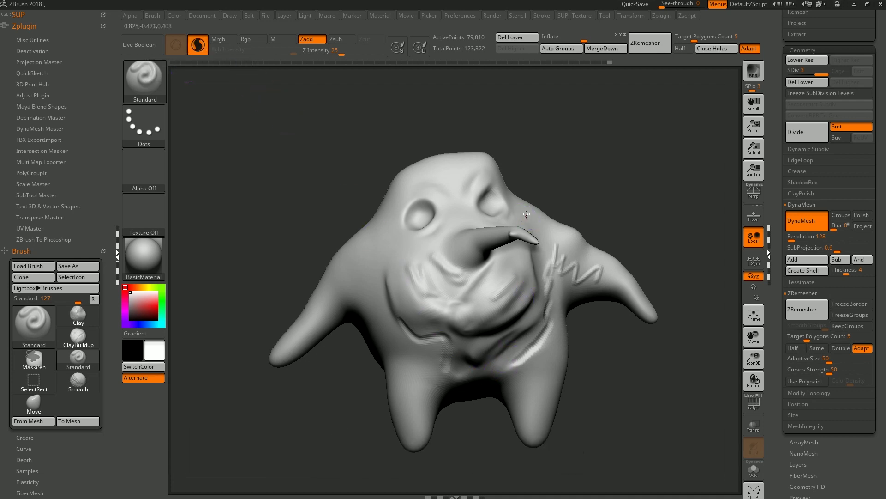
pyautogui.click(615, 244)
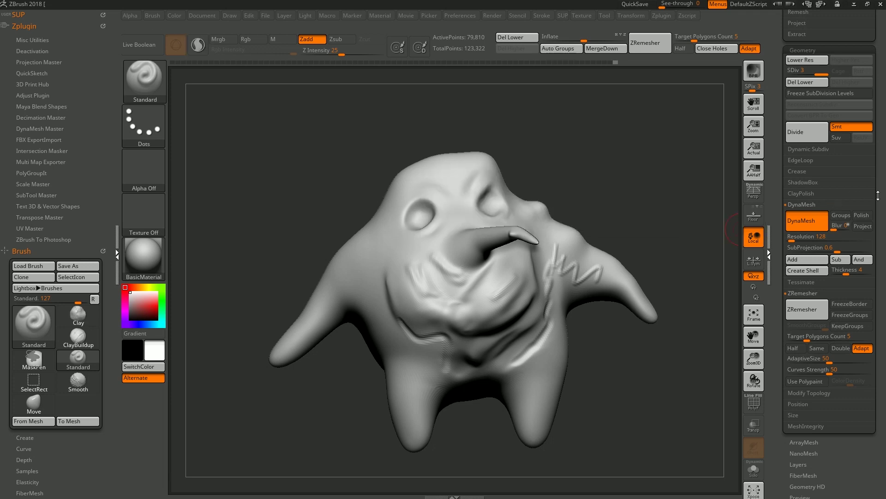
# Step: Toggle Freeze SubDivision Levels on then off and change subdivision levels, keeping the 79,810-point mesh
pyautogui.scroll(3, 839, 186)
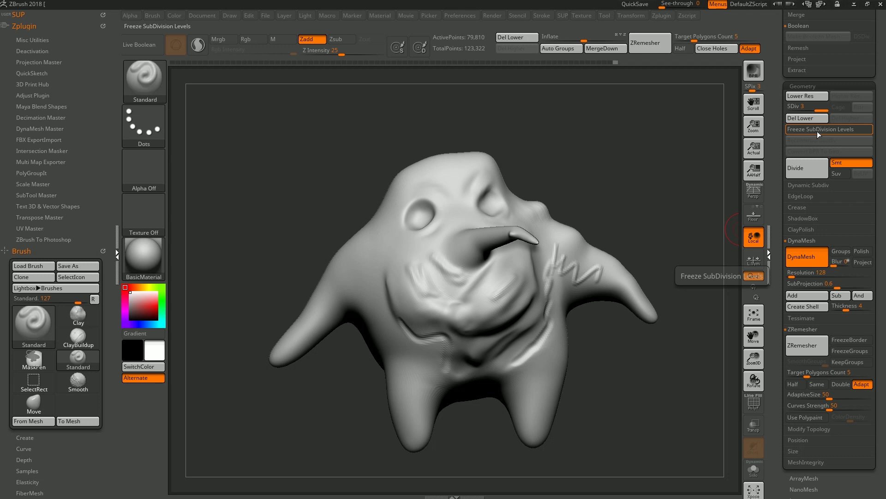
pyautogui.click(849, 130)
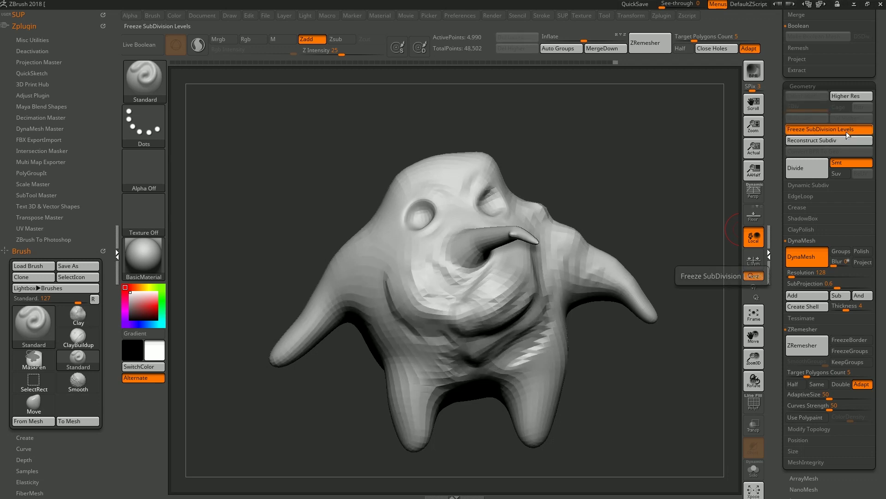
pyautogui.moveTo(649, 205); pyautogui.dragTo(577, 326)
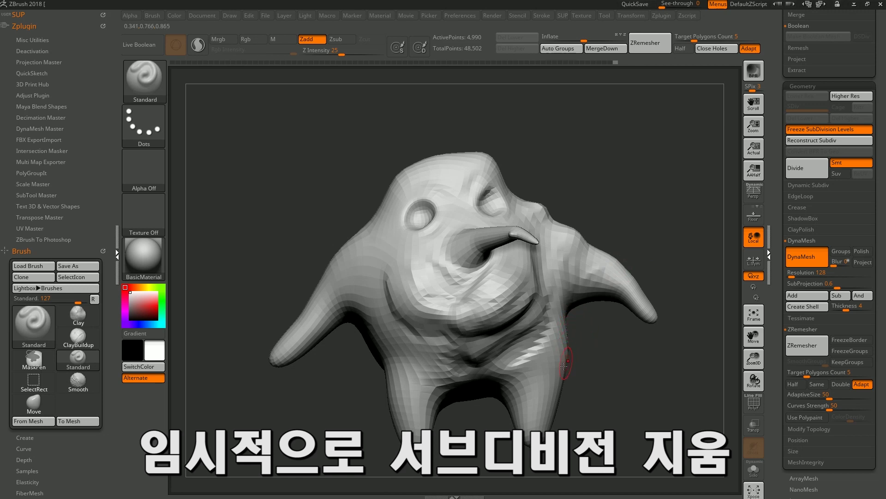
pyautogui.click(819, 130)
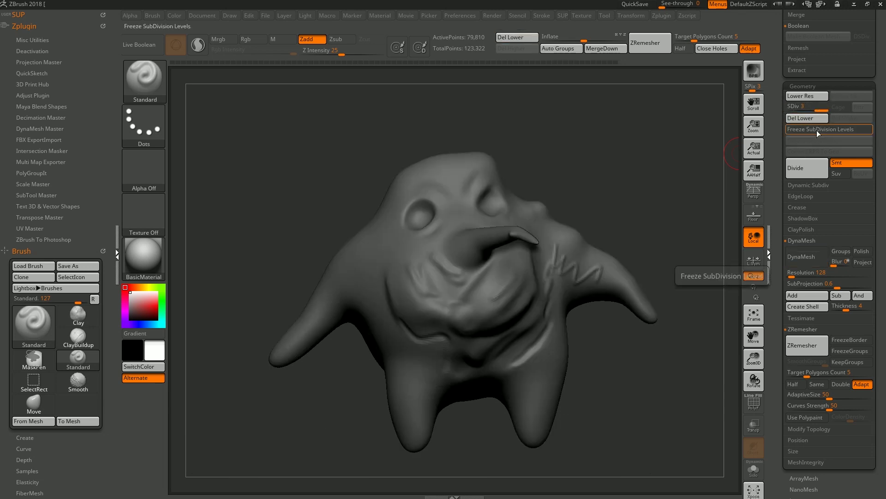
pyautogui.moveTo(701, 140)
pyautogui.mouseDown()
pyautogui.moveTo(651, 214)
pyautogui.moveTo(656, 197)
pyautogui.mouseUp()
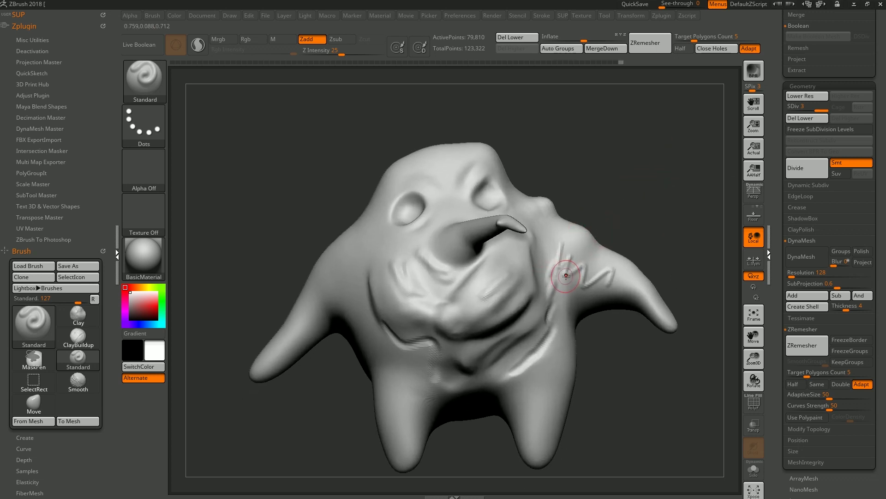
pyautogui.hotkey('shift', 'd')
pyautogui.hotkey('shift', 'd')
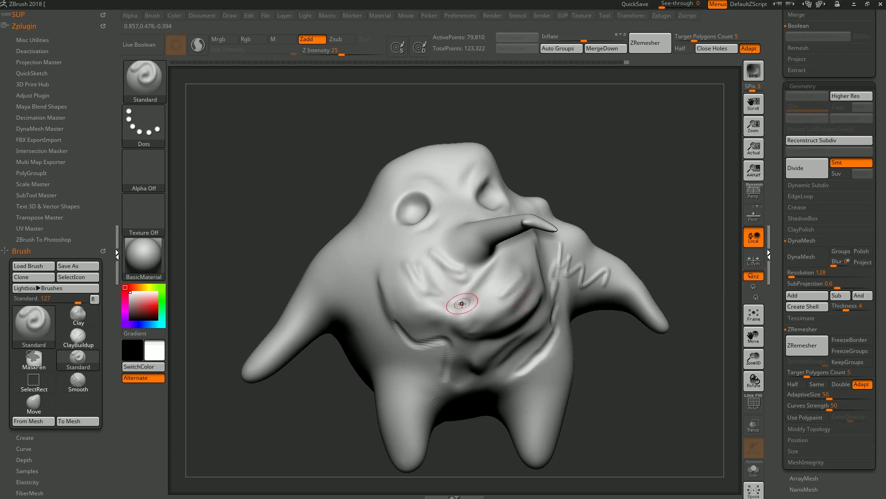
pyautogui.scroll(-1, 815, 109)
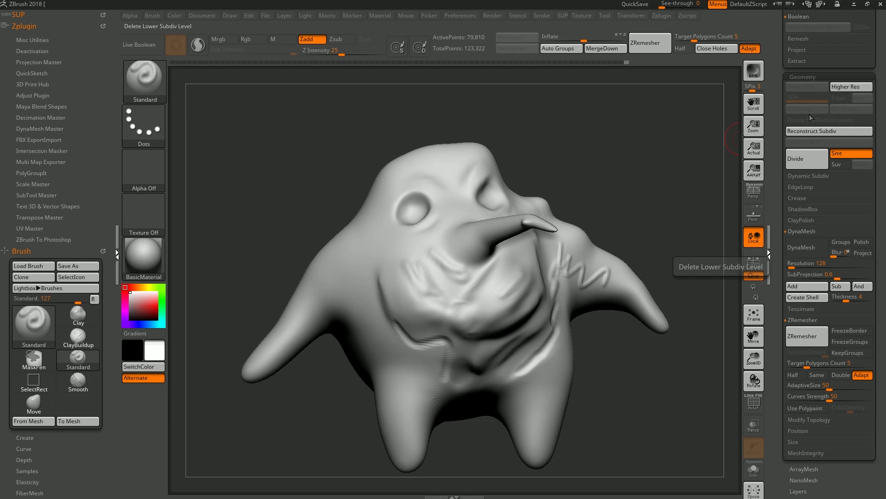
# Step: Turn on Sculptris Pro and sculpt raised patches on the forehead, checking tessellation with PolyF
pyautogui.moveTo(618, 182); pyautogui.dragTo(623, 178)
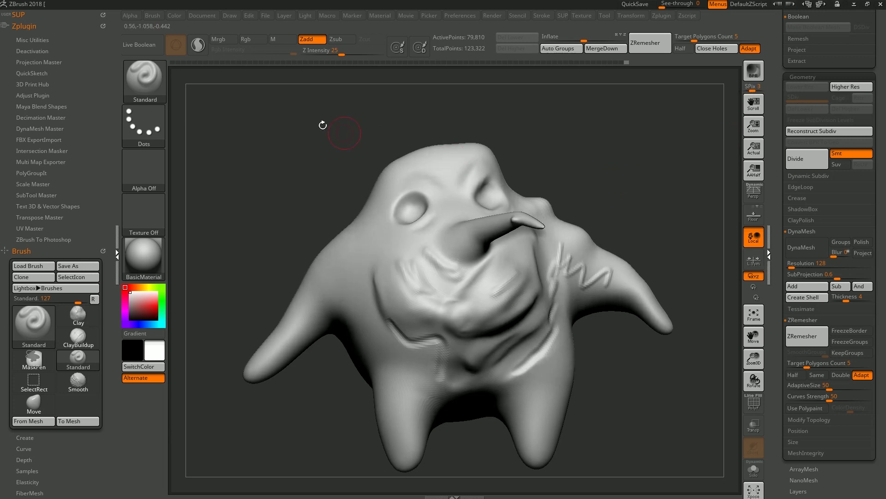
pyautogui.click(197, 46)
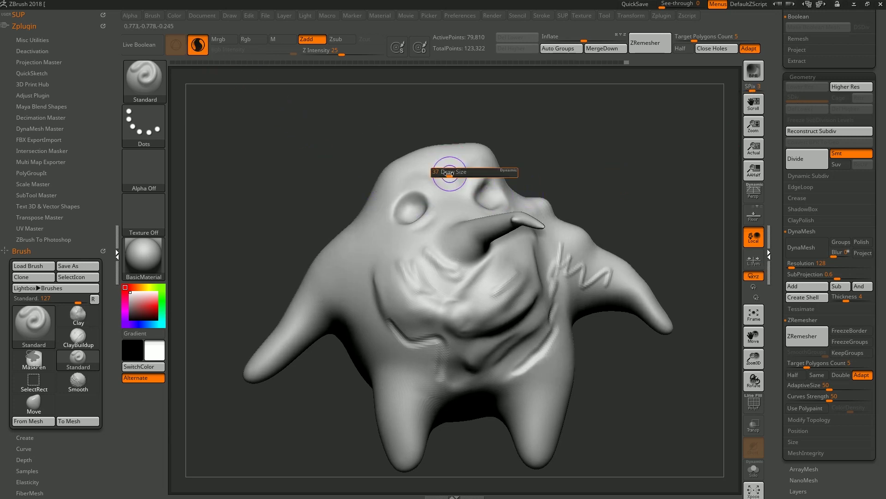
pyautogui.moveTo(454, 166); pyautogui.dragTo(462, 156)
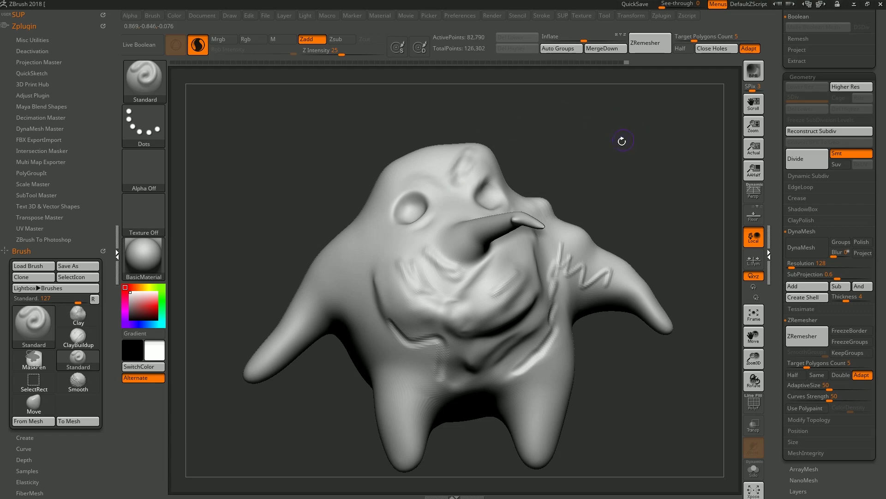
pyautogui.hotkey('shift', 'f')
pyautogui.moveTo(644, 143)
pyautogui.mouseDown()
pyautogui.moveTo(653, 160)
pyautogui.moveTo(656, 138)
pyautogui.mouseUp()
pyautogui.moveTo(395, 205); pyautogui.dragTo(397, 174)
pyautogui.hotkey('shift', 'f')
# Step: Extend curved C-shaped ridges over the brow around the left eye
pyautogui.moveTo(623, 138); pyautogui.dragTo(656, 152)
pyautogui.moveTo(372, 193)
pyautogui.mouseDown()
pyautogui.moveTo(353, 259)
pyautogui.moveTo(392, 303)
pyautogui.moveTo(446, 259)
pyautogui.mouseUp()
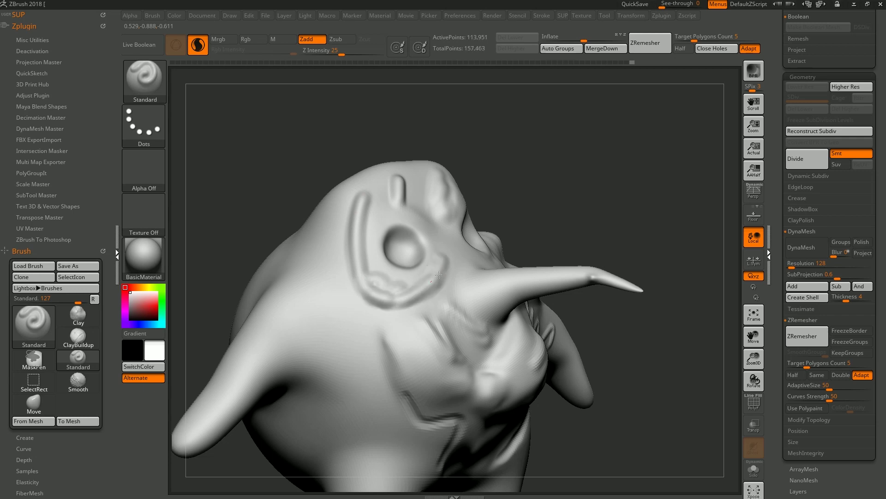
pyautogui.hotkey('shift', 'f')
pyautogui.moveTo(612, 173)
pyautogui.mouseDown()
pyautogui.moveTo(627, 148)
pyautogui.moveTo(643, 176)
pyautogui.mouseUp()
pyautogui.moveTo(692, 405); pyautogui.dragTo(687, 461)
pyautogui.hotkey('shift', 'f')
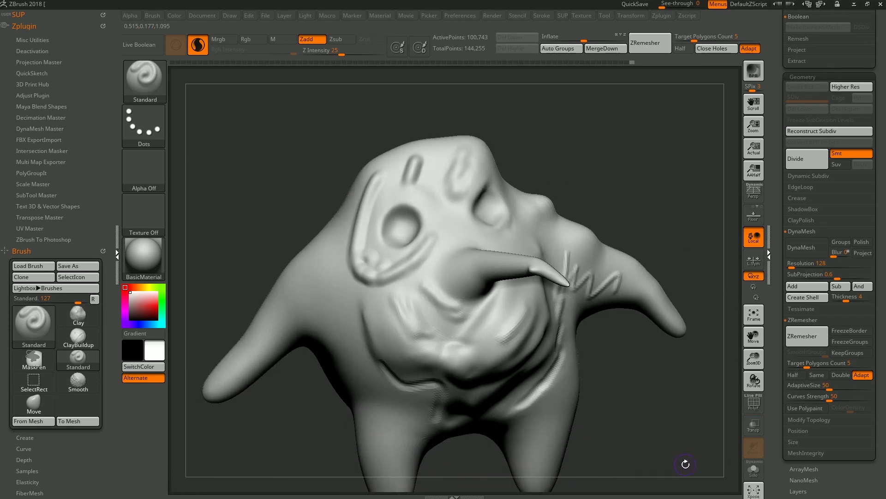
pyautogui.keyDown('ctrl'); pyautogui.moveTo(685, 464); pyautogui.dragTo(595, 154); pyautogui.keyUp('ctrl')
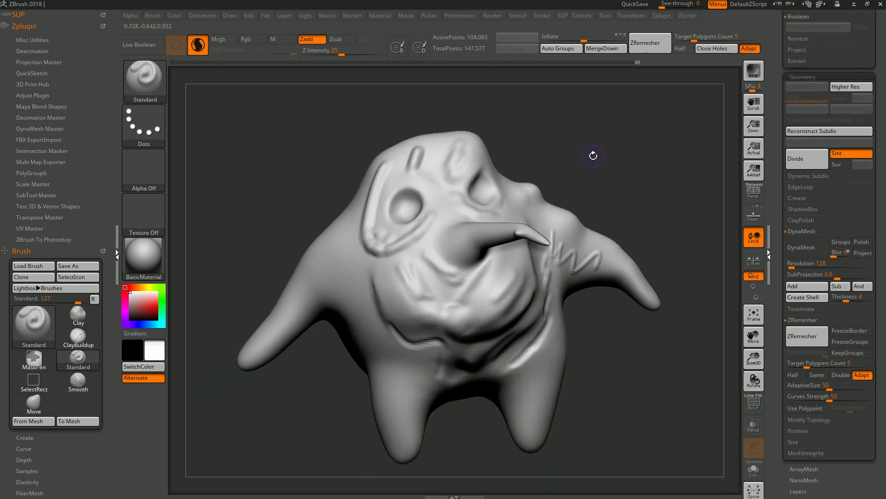
pyautogui.press('b')
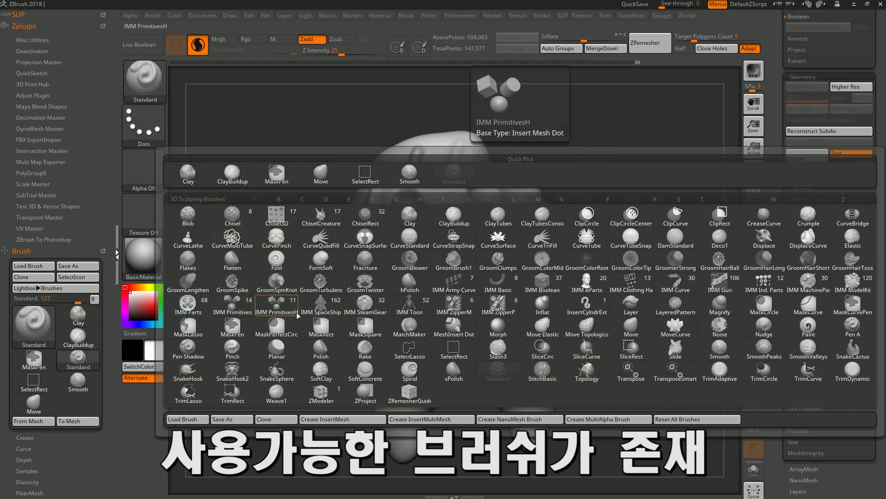
# Step: Re-enable Sculptris Pro tessellation and make SnakeHook the active brush at size 120
pyautogui.press('b')
pyautogui.press('m')
pyautogui.press('v')
pyautogui.press('s')
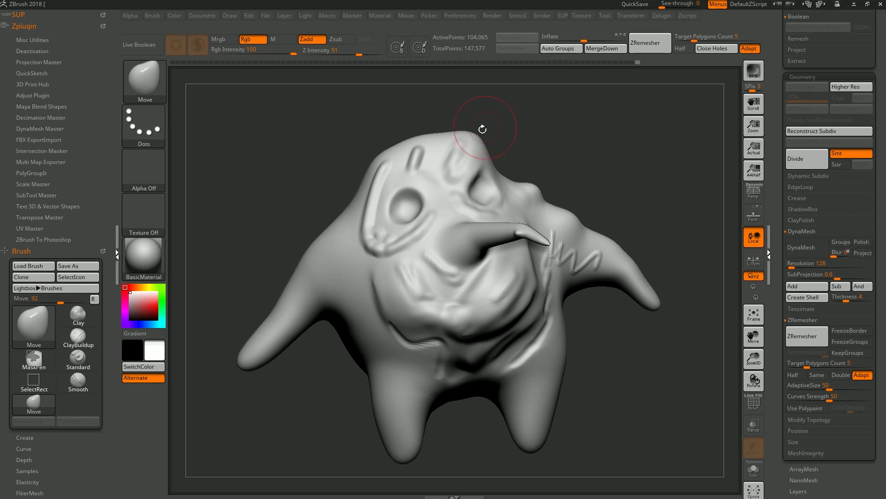
pyautogui.hotkey('shift', 'f')
pyautogui.moveTo(531, 124); pyautogui.dragTo(514, 185)
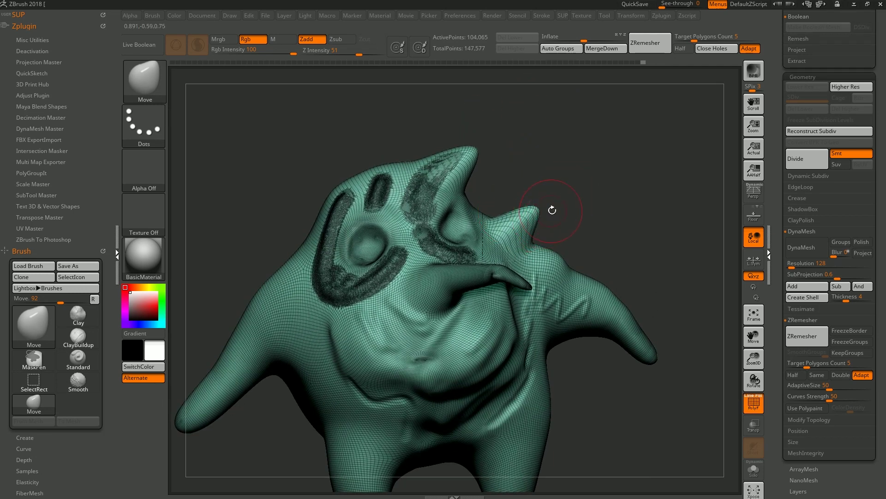
pyautogui.hotkey('shift', 'f')
pyautogui.click(200, 45)
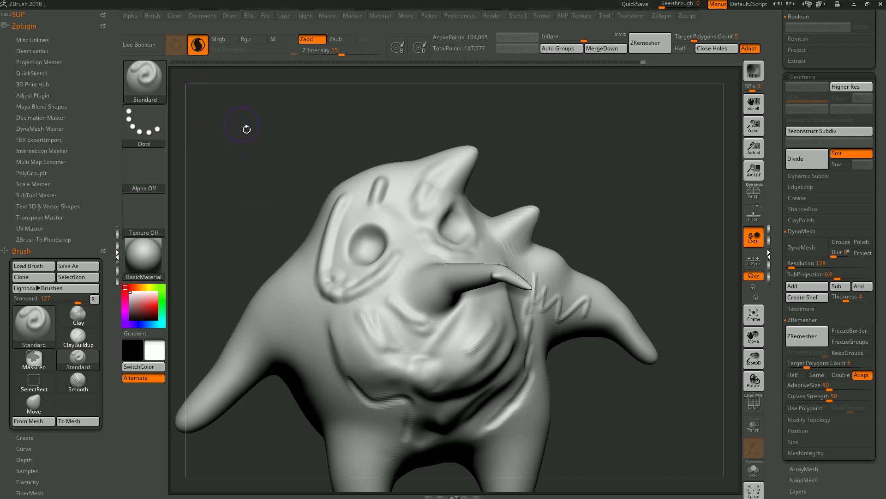
pyautogui.press('b')
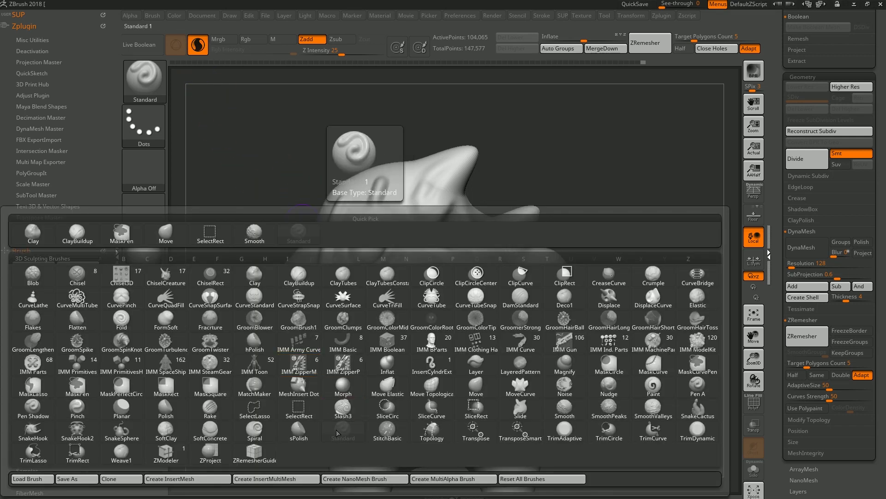
pyautogui.press('s')
pyautogui.press('h')
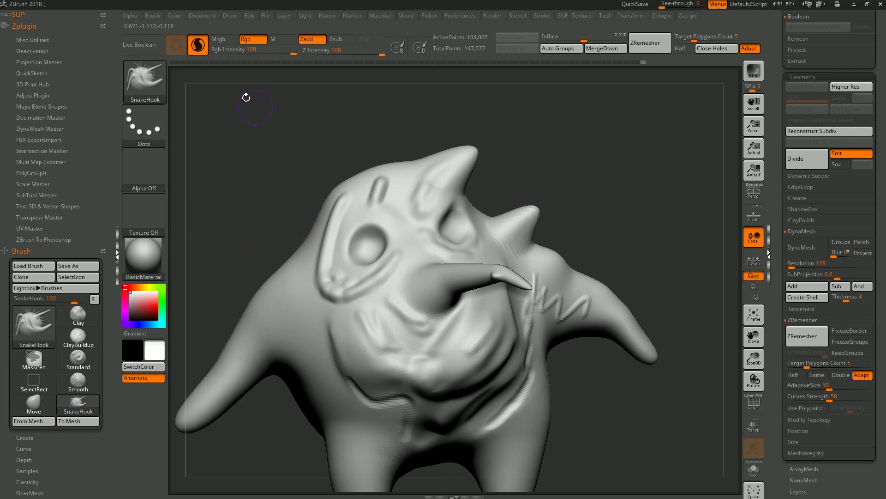
# Step: Pull long thin SnakeHook tendrils from the right horn tip and arm end
pyautogui.moveTo(536, 209); pyautogui.dragTo(653, 164)
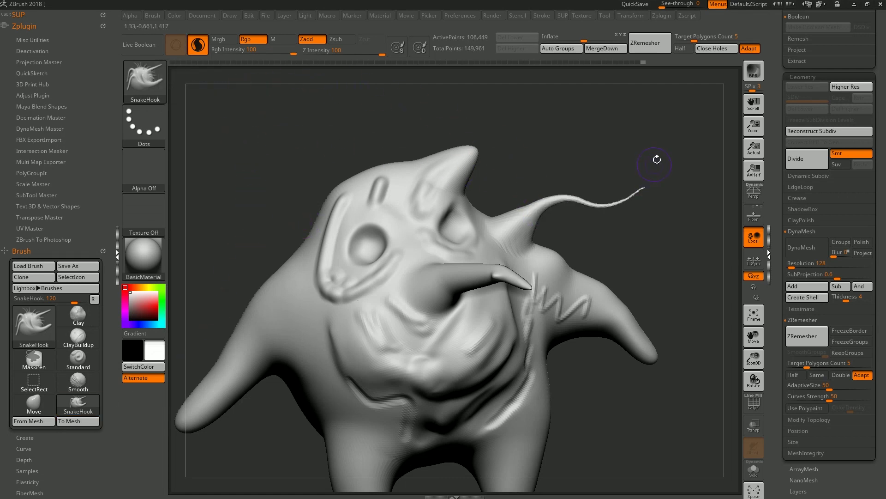
pyautogui.hotkey('shift', 'f')
pyautogui.keyDown('alt'); pyautogui.moveTo(645, 232); pyautogui.dragTo(605, 282, button='right'); pyautogui.keyUp('alt')
pyautogui.hotkey('shift', 'f')
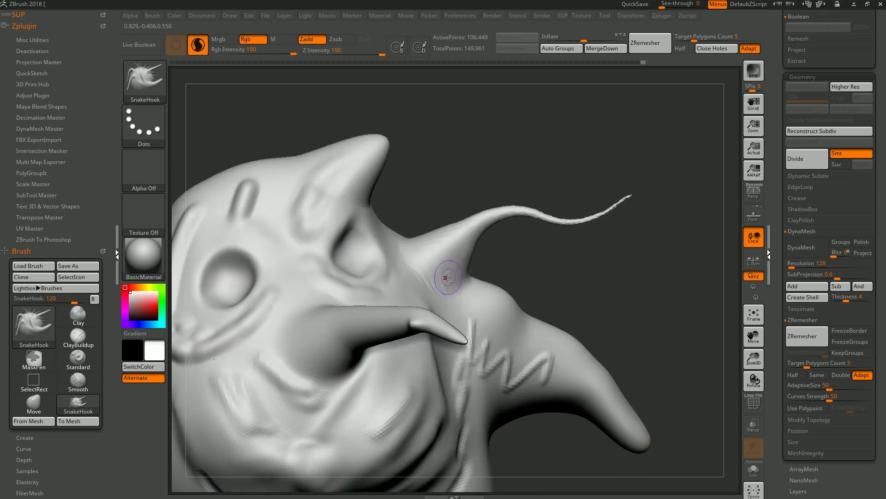
pyautogui.hotkey('shift', 'f')
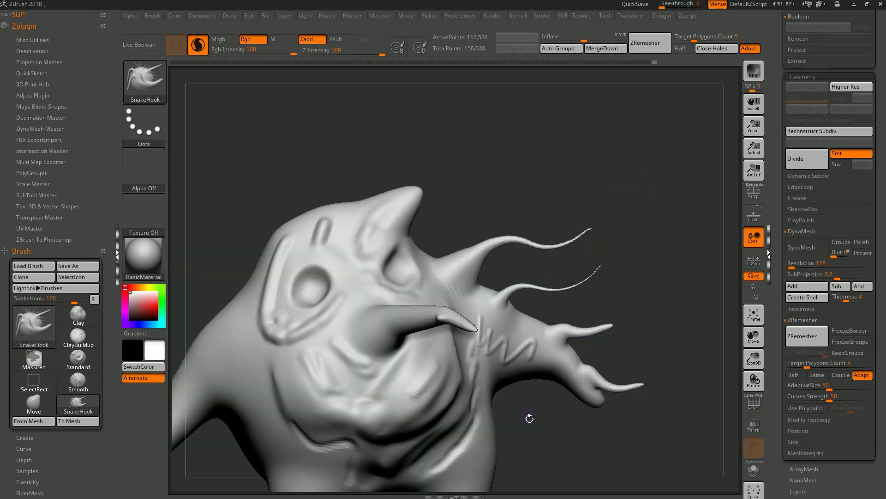
pyautogui.moveTo(528, 414); pyautogui.dragTo(570, 384)
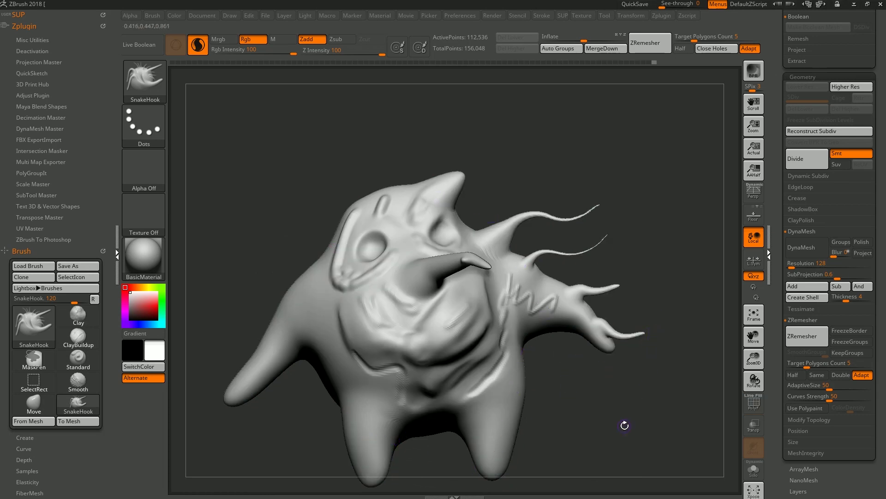
pyautogui.moveTo(580, 202); pyautogui.dragTo(620, 141)
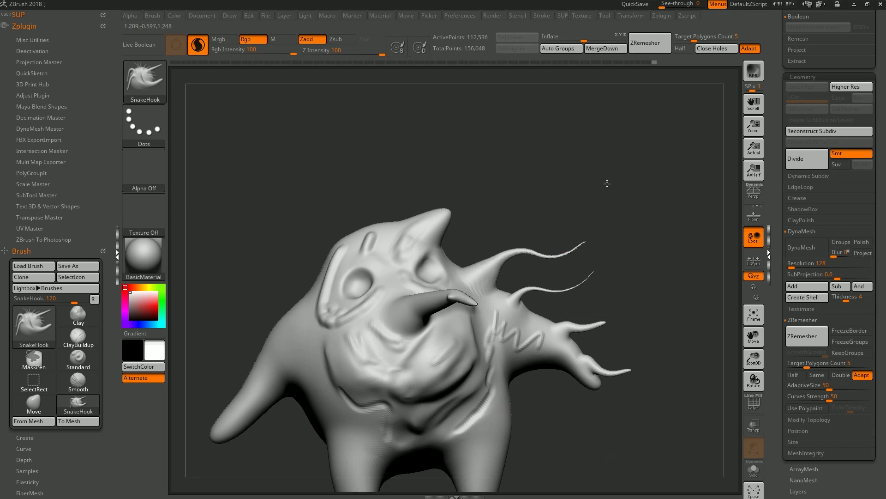
# Step: Sculpt and smooth a mound for a second eye beside the right horn with Sculptris Pro
pyautogui.press('b')
pyautogui.press('s')
pyautogui.press('t')
pyautogui.moveTo(444, 192)
pyautogui.keyDown('alt'); pyautogui.mouseDown()
pyautogui.moveTo(475, 173)
pyautogui.moveTo(482, 198)
pyautogui.mouseUp(); pyautogui.keyUp('alt')
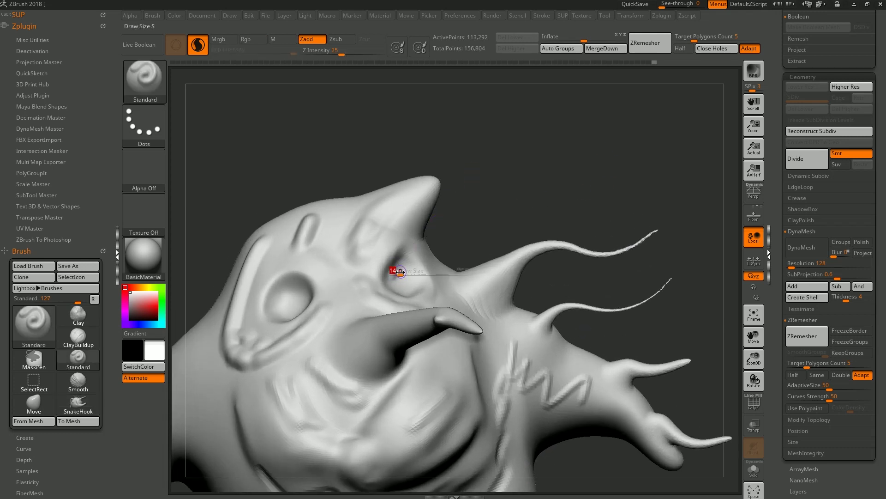
pyautogui.moveTo(410, 272)
pyautogui.mouseDown()
pyautogui.moveTo(397, 279)
pyautogui.moveTo(411, 247)
pyautogui.moveTo(428, 249)
pyautogui.moveTo(423, 244)
pyautogui.mouseUp()
pyautogui.press('s')
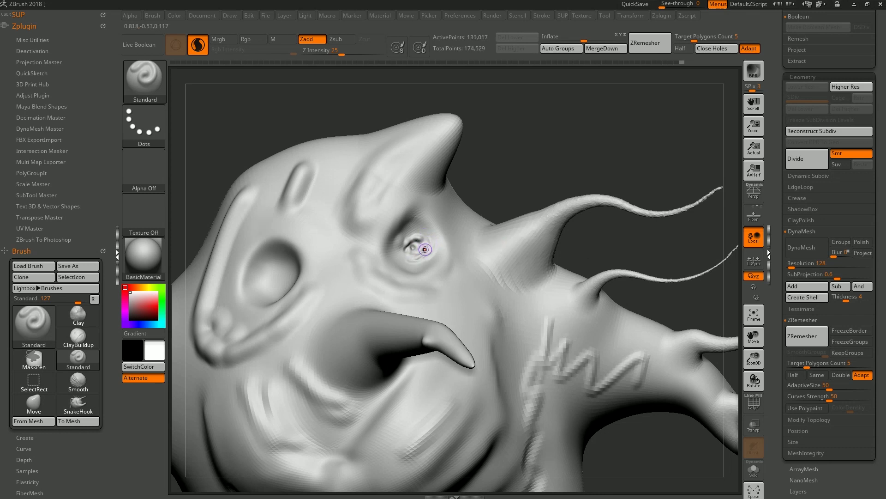
pyautogui.hotkey('shift', 'f')
pyautogui.keyDown('shift'); pyautogui.moveTo(423, 253); pyautogui.dragTo(418, 222); pyautogui.keyUp('shift')
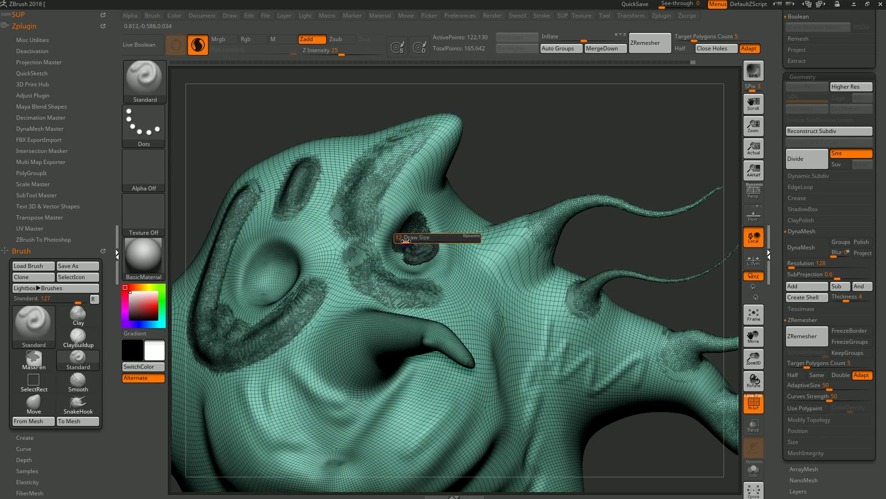
pyautogui.hotkey('shift', 'f')
pyautogui.moveTo(422, 249); pyautogui.dragTo(415, 244)
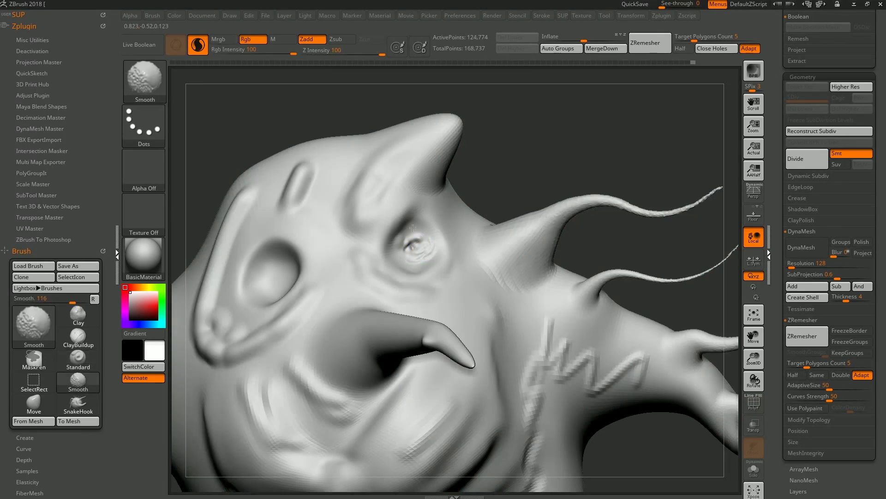
# Step: With Sculptris Pro off, carve creases around the new eye's eyelid
pyautogui.hotkey('shift', 'f')
pyautogui.moveTo(508, 162)
pyautogui.mouseDown()
pyautogui.moveTo(578, 167)
pyautogui.moveTo(408, 246)
pyautogui.mouseUp()
pyautogui.hotkey('shift', 'f')
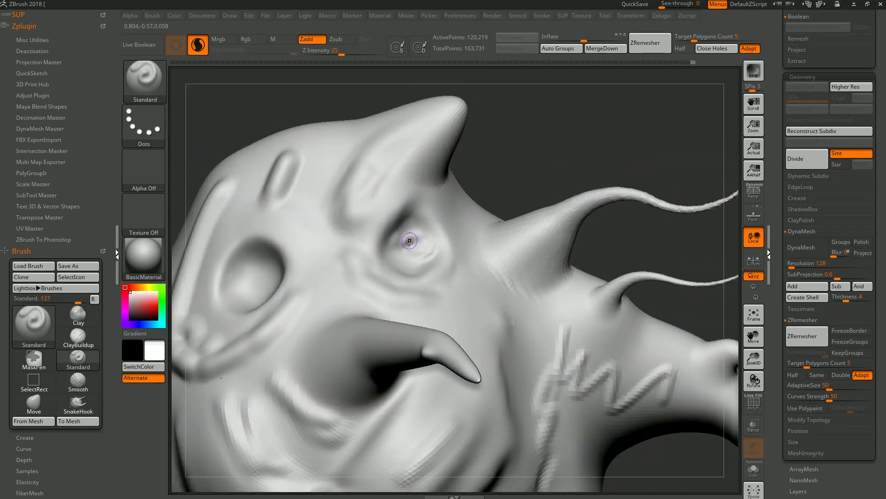
pyautogui.click(198, 45)
pyautogui.moveTo(408, 241)
pyautogui.mouseDown()
pyautogui.moveTo(416, 234)
pyautogui.moveTo(406, 229)
pyautogui.moveTo(431, 217)
pyautogui.mouseUp()
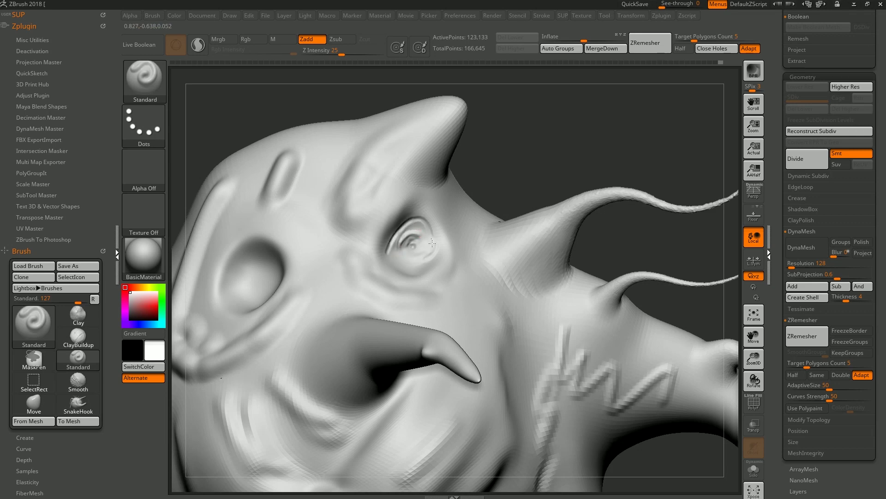
pyautogui.moveTo(385, 252); pyautogui.dragTo(436, 215)
pyautogui.keyDown('ctrl'); pyautogui.moveTo(440, 241); pyautogui.dragTo(418, 235, button='right'); pyautogui.keyUp('ctrl')
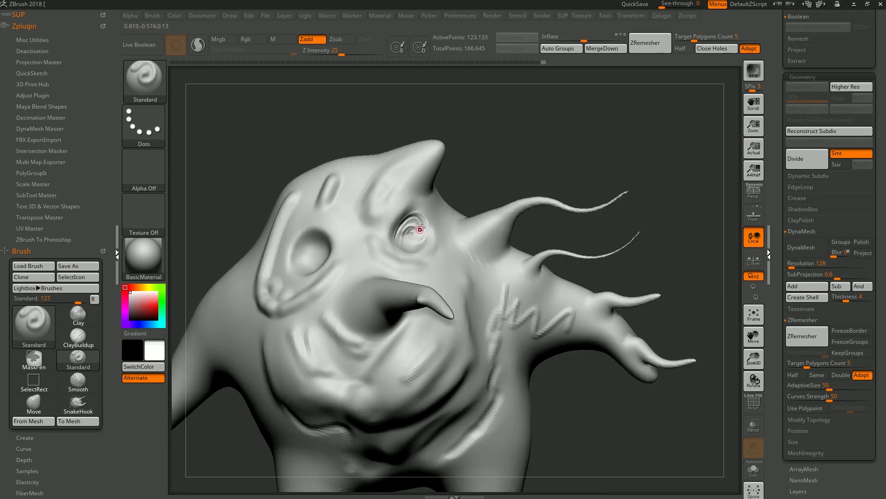
pyautogui.moveTo(477, 177)
pyautogui.mouseDown()
pyautogui.moveTo(578, 166)
pyautogui.moveTo(595, 125)
pyautogui.moveTo(538, 136)
pyautogui.mouseUp()
pyautogui.hotkey('shift', 'f')
pyautogui.hotkey('shift', 'f')
pyautogui.hotkey('shift', 'f')
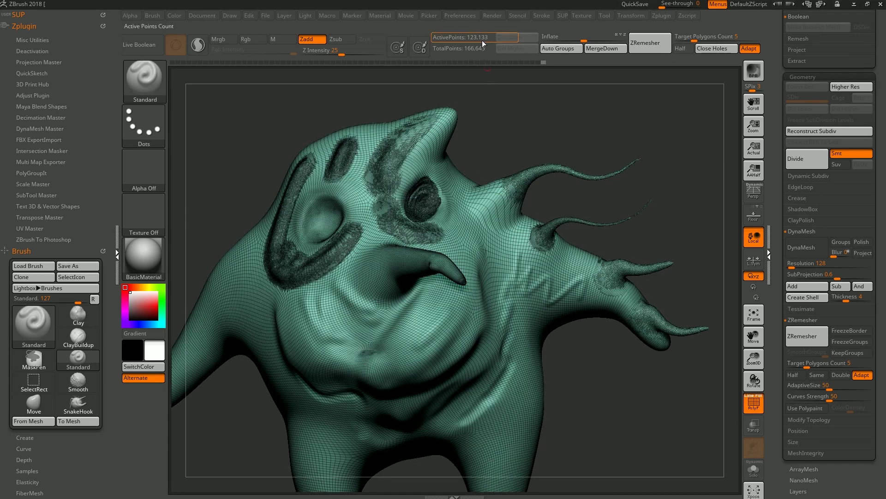
pyautogui.moveTo(483, 99)
pyautogui.mouseDown()
pyautogui.moveTo(599, 334)
pyautogui.moveTo(580, 366)
pyautogui.moveTo(587, 428)
pyautogui.mouseUp()
pyautogui.hotkey('shift', 'f')
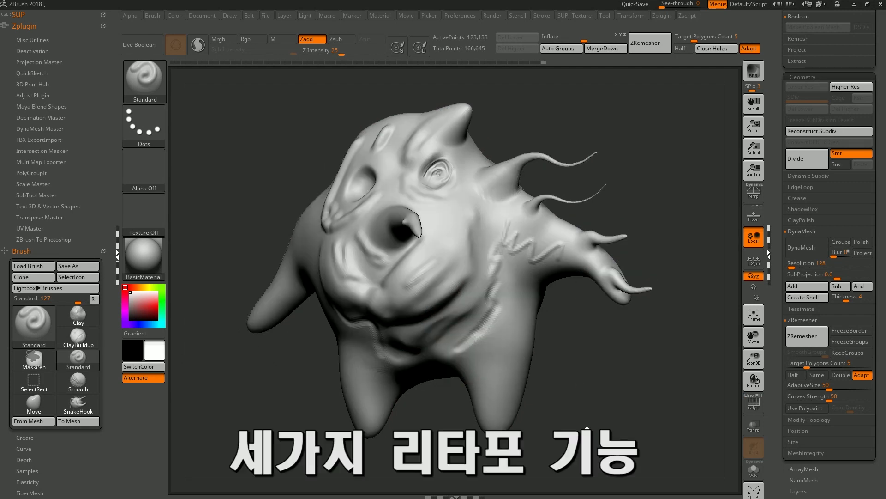